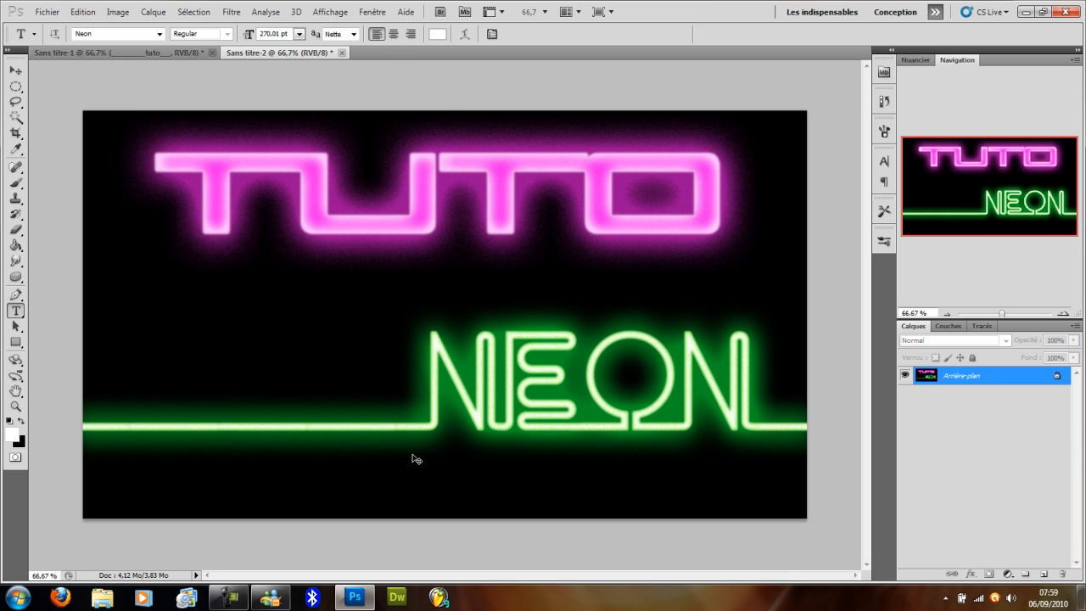
- Create a new document with the preset size and fill its background with black
{"action": "key", "text": "ctrl+n"}
{"action": "key", "text": "Return"}
{"action": "left_click", "coordinate": [9, 423]}
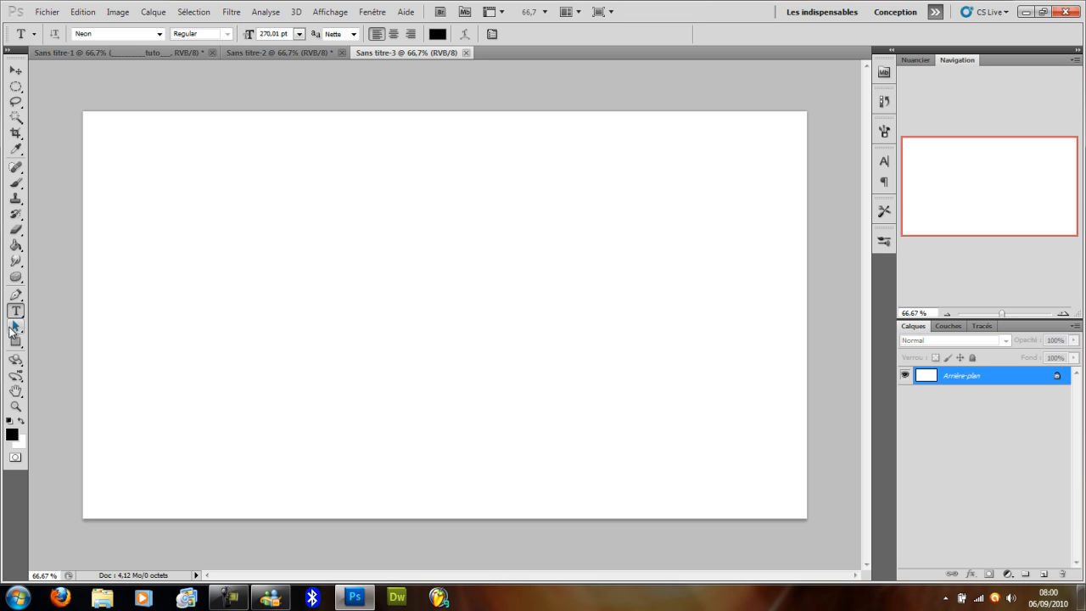
{"action": "left_click", "coordinate": [15, 245]}
{"action": "left_click", "coordinate": [194, 252]}
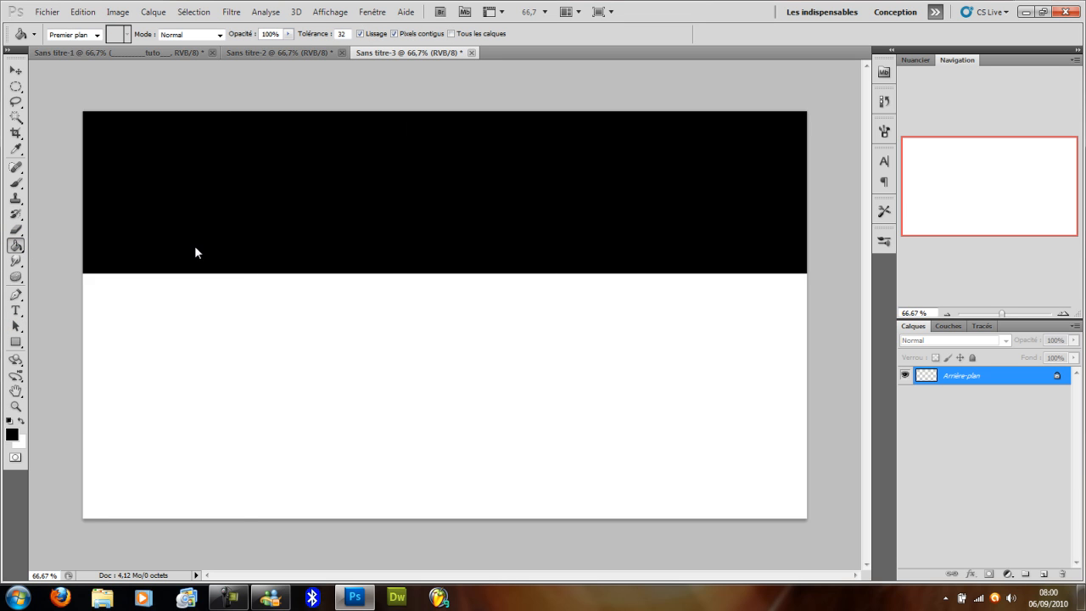
- Write "_______neon" in white at 270,01 pt along the canvas's lower edge, starting at the left side
{"action": "left_click", "coordinate": [15, 311]}
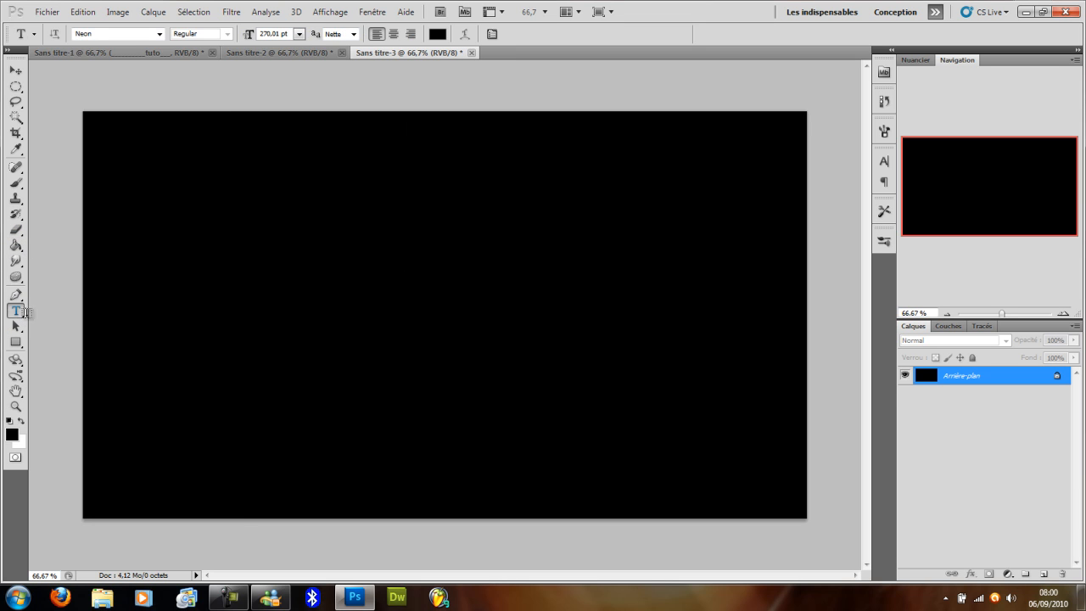
{"action": "left_click", "coordinate": [155, 153]}
{"action": "left_click_drag", "start_coordinate": [181, 179], "coordinate": [99, 515]}
{"action": "type", "text": "_____"}
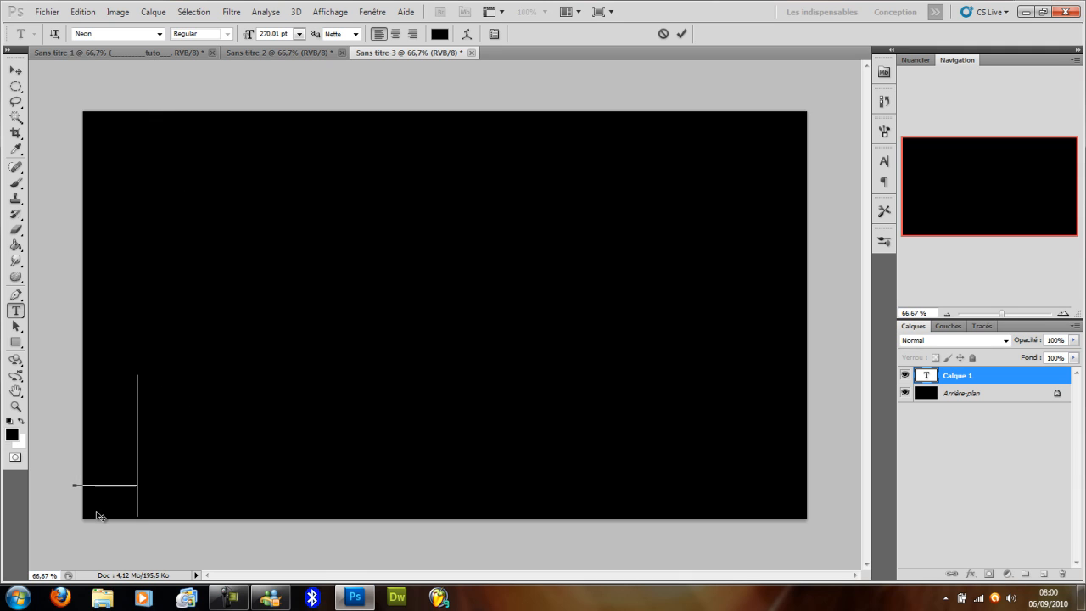
{"action": "key", "text": "ctrl+a"}
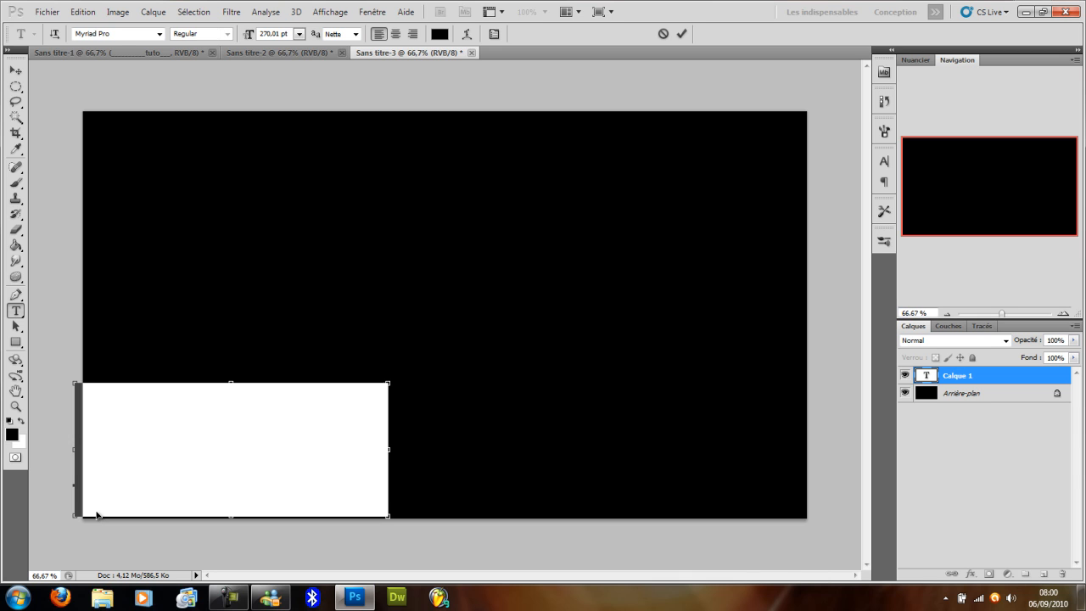
{"action": "left_click", "coordinate": [21, 421]}
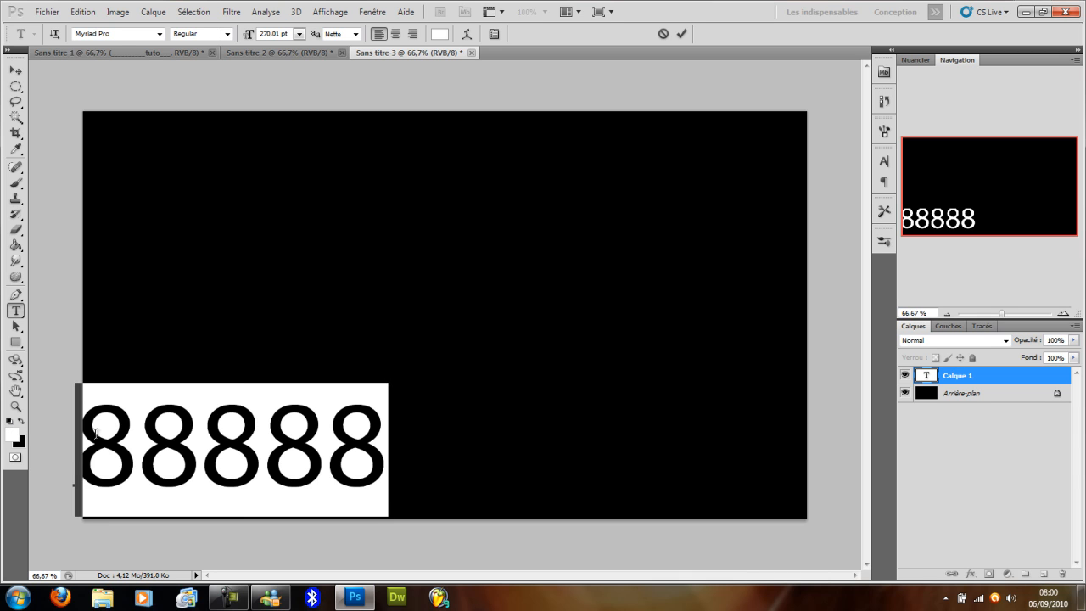
{"action": "left_click_drag", "start_coordinate": [344, 459], "coordinate": [1, 509]}
{"action": "type", "text": "______"}
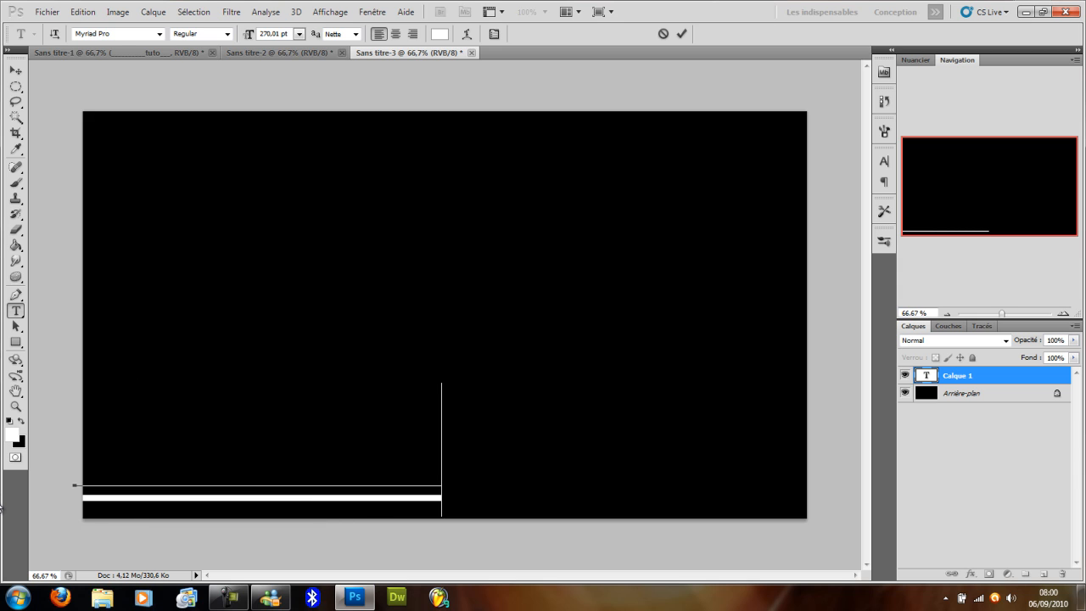
{"action": "type", "text": "_neon"}
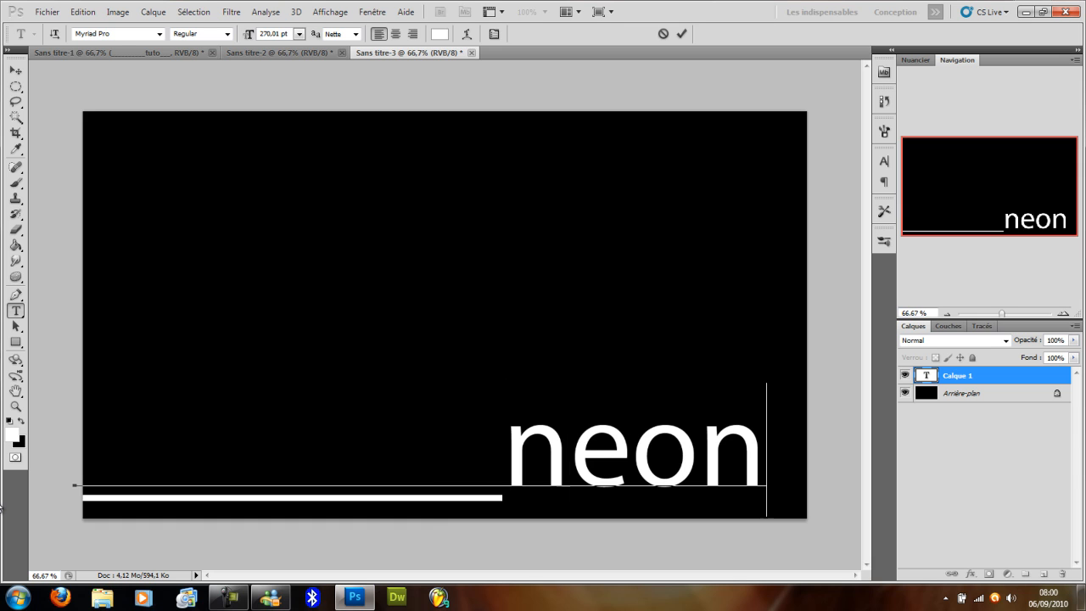
- Set the text's font to Neon and add trailing underscores until the line reaches the canvas's right edge
{"action": "key", "text": "ctrl+a"}
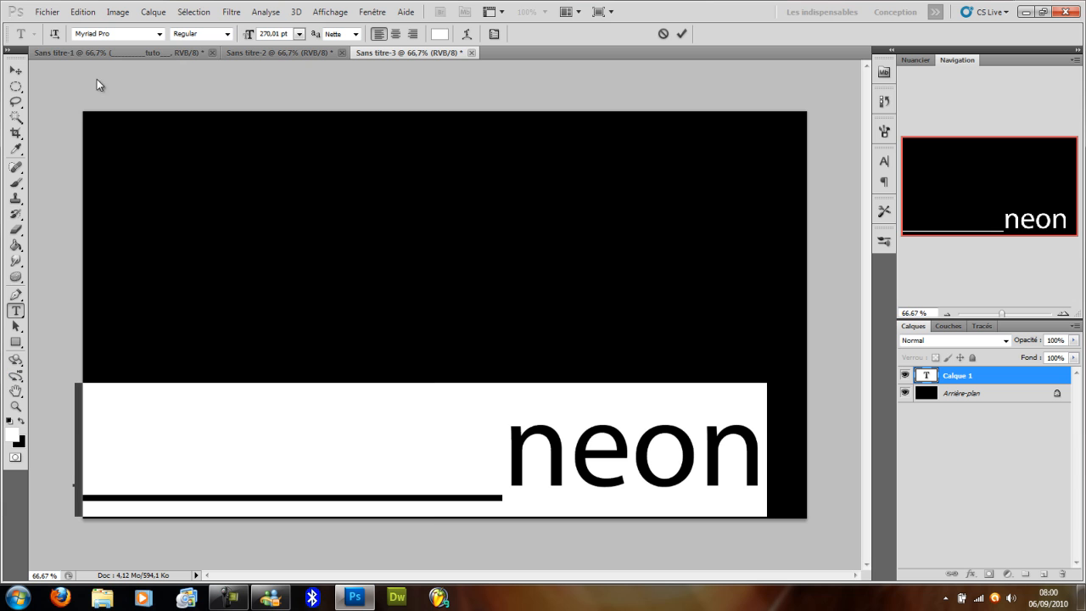
{"action": "left_click", "coordinate": [156, 36]}
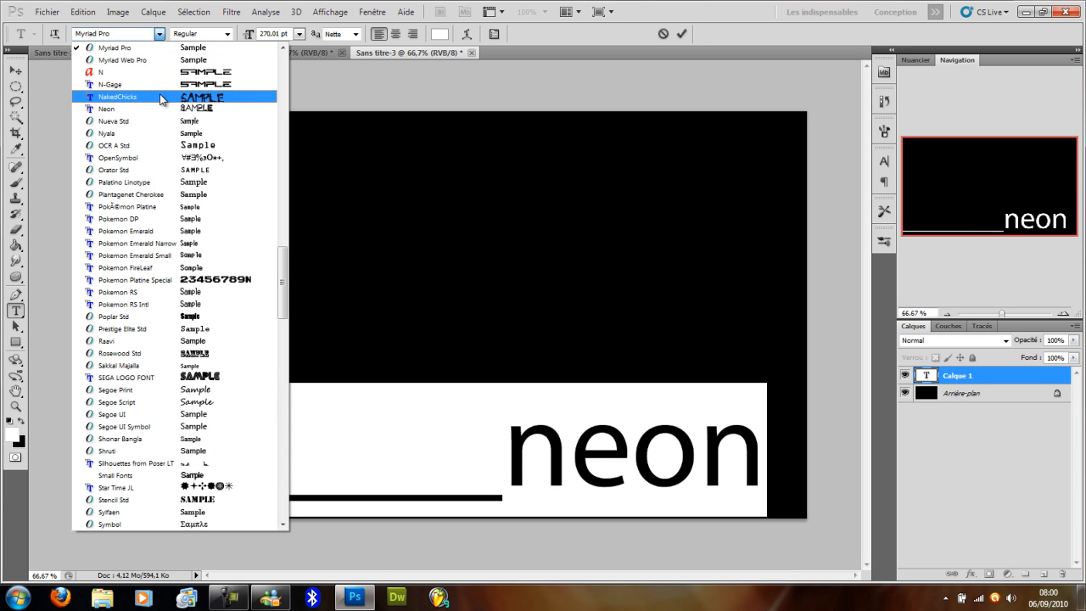
{"action": "left_click", "coordinate": [168, 109]}
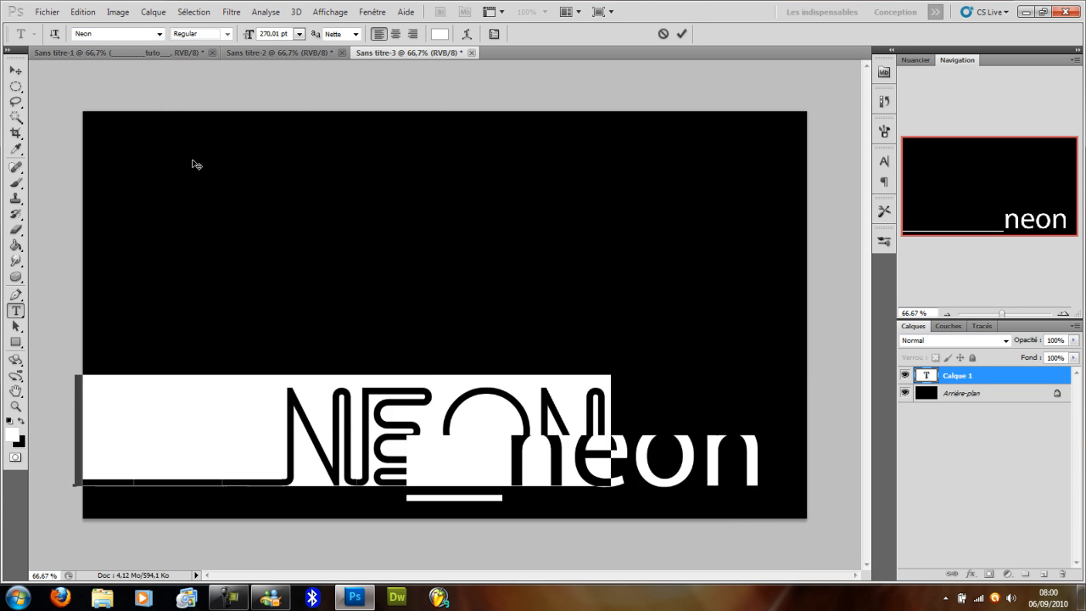
{"action": "left_click", "coordinate": [607, 458]}
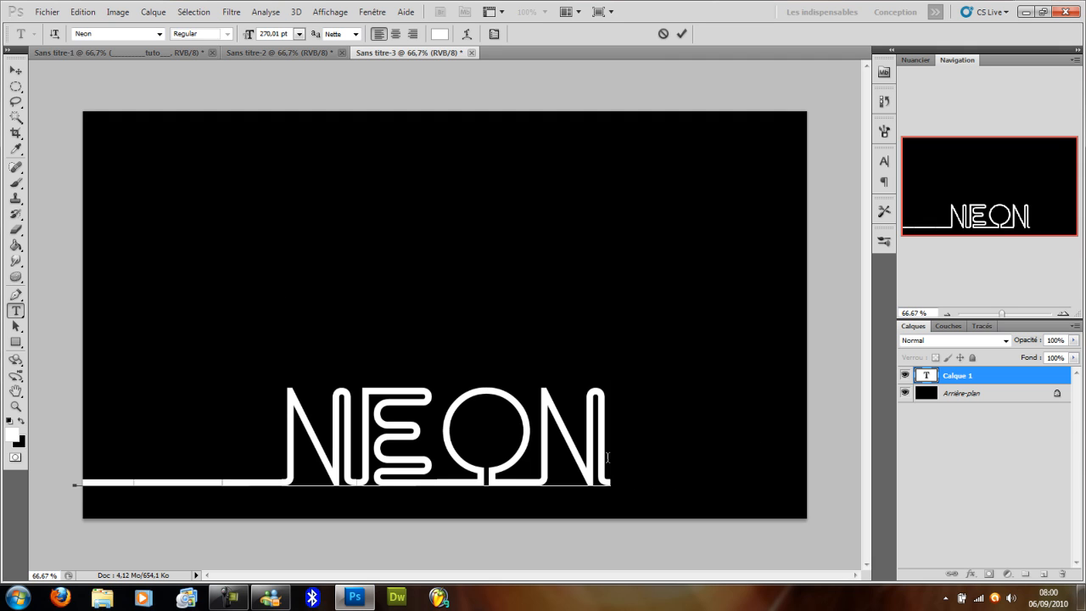
{"action": "type", "text": "__"}
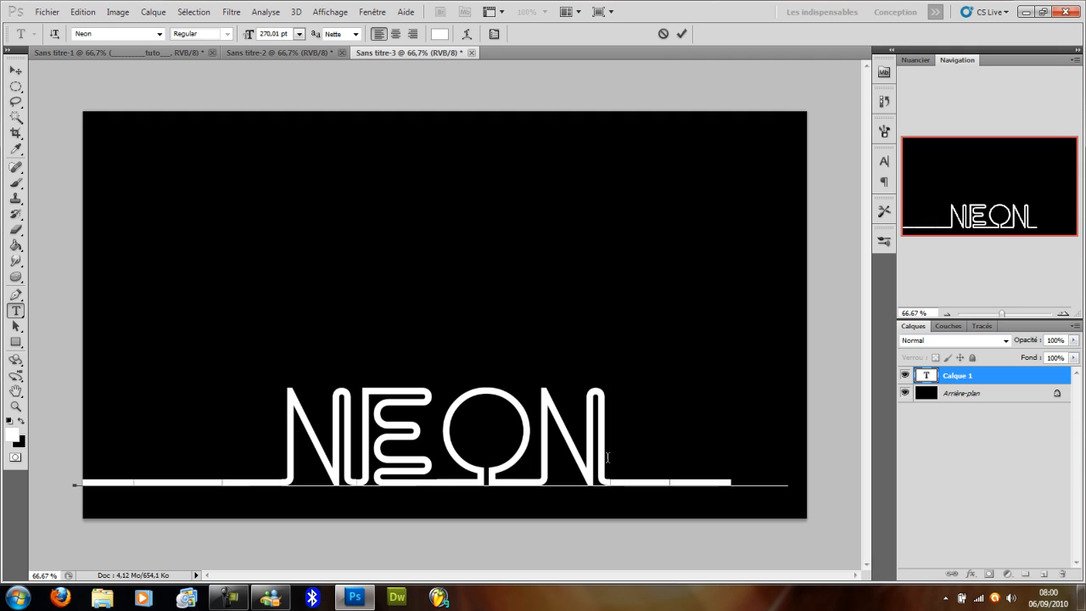
{"action": "type", "text": "_"}
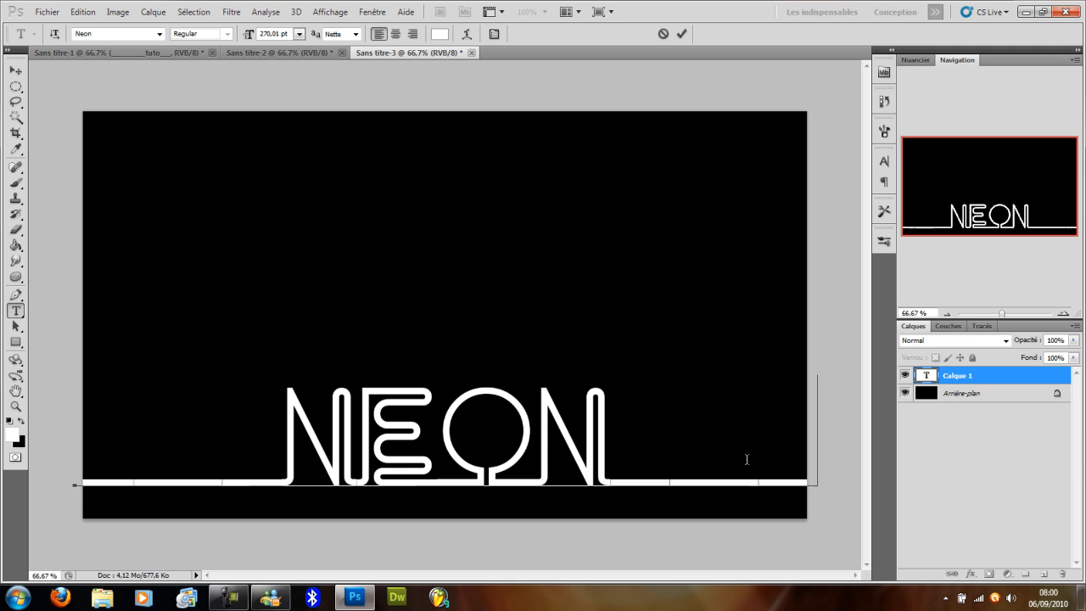
- Commit the neon text, duplicate its layer and hide the original
{"action": "left_click", "coordinate": [1009, 382]}
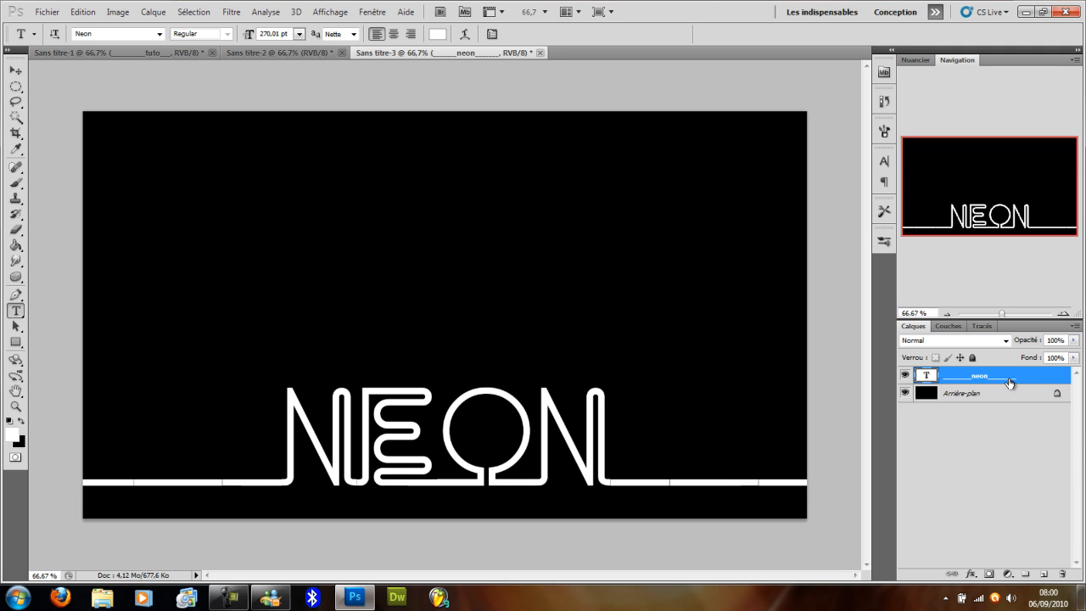
{"action": "key", "text": "ctrl+j"}
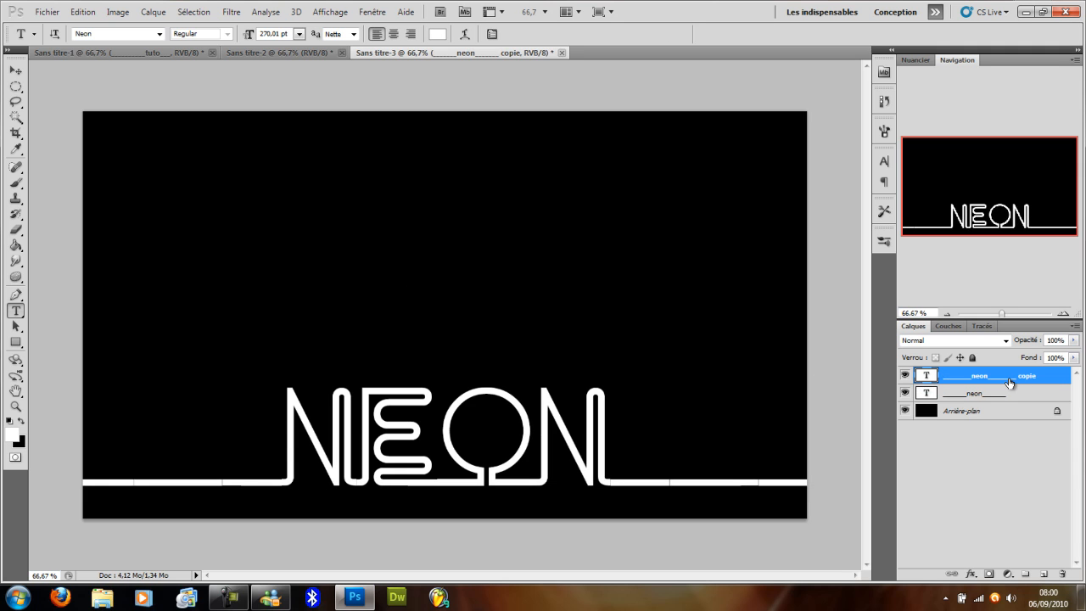
{"action": "left_click", "coordinate": [906, 393]}
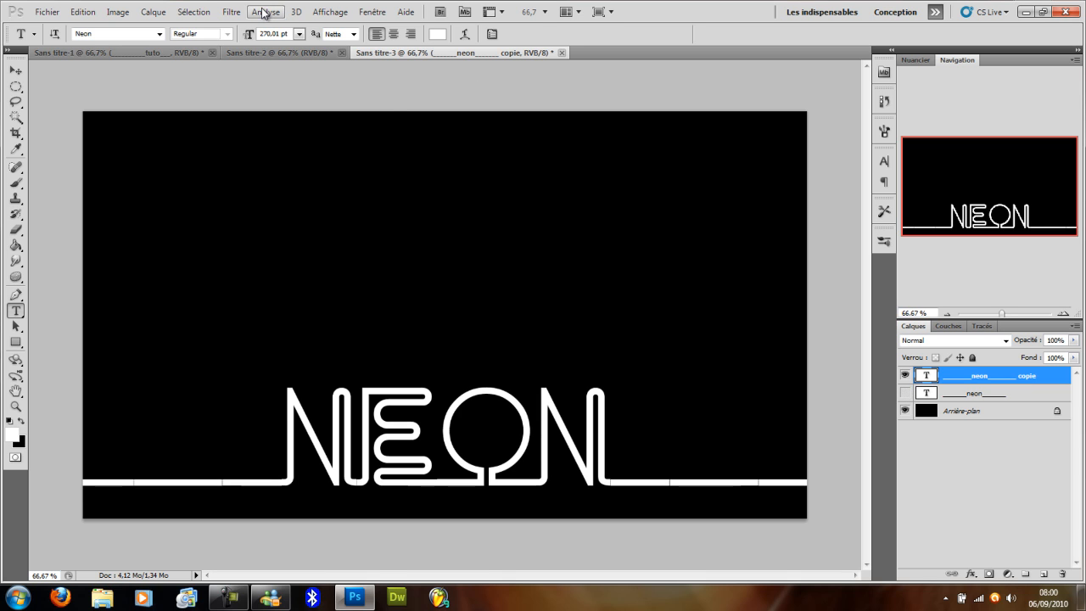
- Rasterize the copied neon layer and apply a Gaussian Blur (Flou gaussien) to it with the preset radius
{"action": "left_click", "coordinate": [232, 12]}
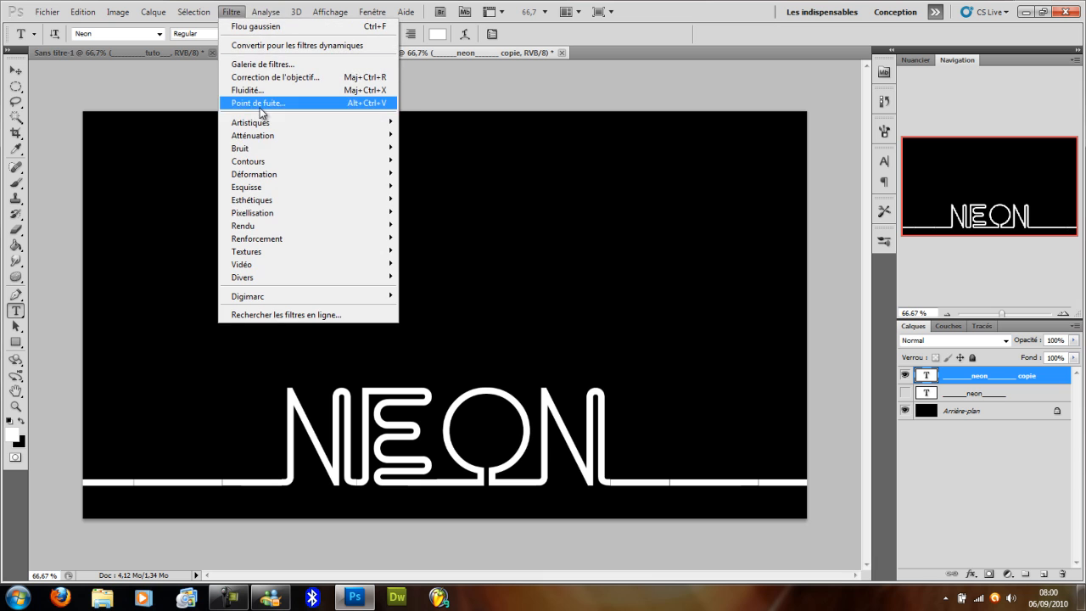
{"action": "mouse_move", "coordinate": [262, 138]}
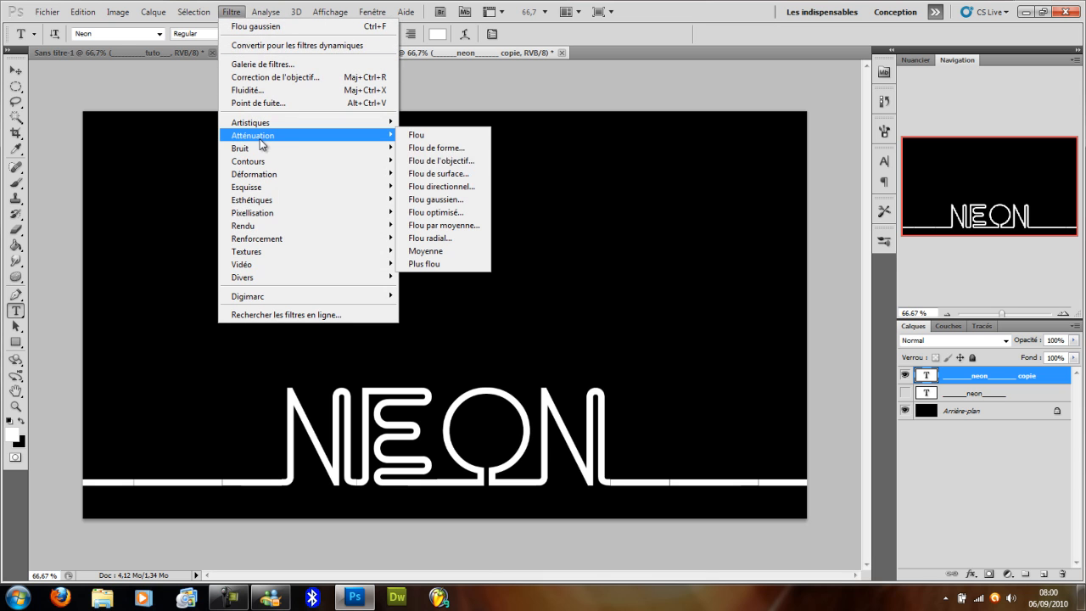
{"action": "left_click", "coordinate": [435, 200]}
{"action": "left_click", "coordinate": [503, 231]}
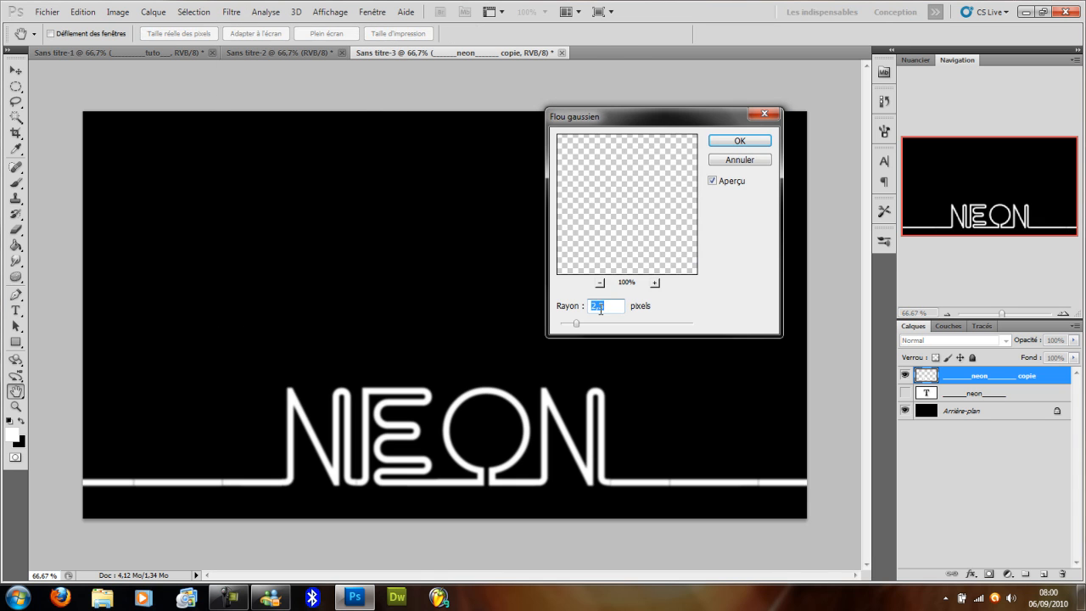
{"action": "left_click", "coordinate": [725, 144]}
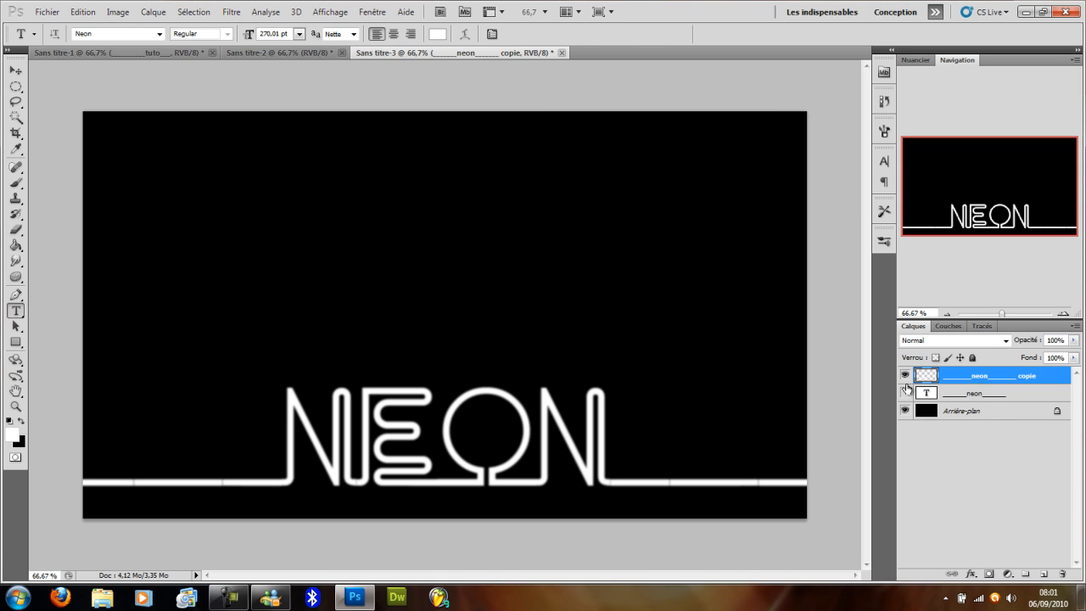
- Compare the blurred copy with and without the original text layer visible, leaving the original hidden
{"action": "left_click", "coordinate": [906, 391]}
{"action": "left_click", "coordinate": [906, 391]}
{"action": "left_click", "coordinate": [906, 392]}
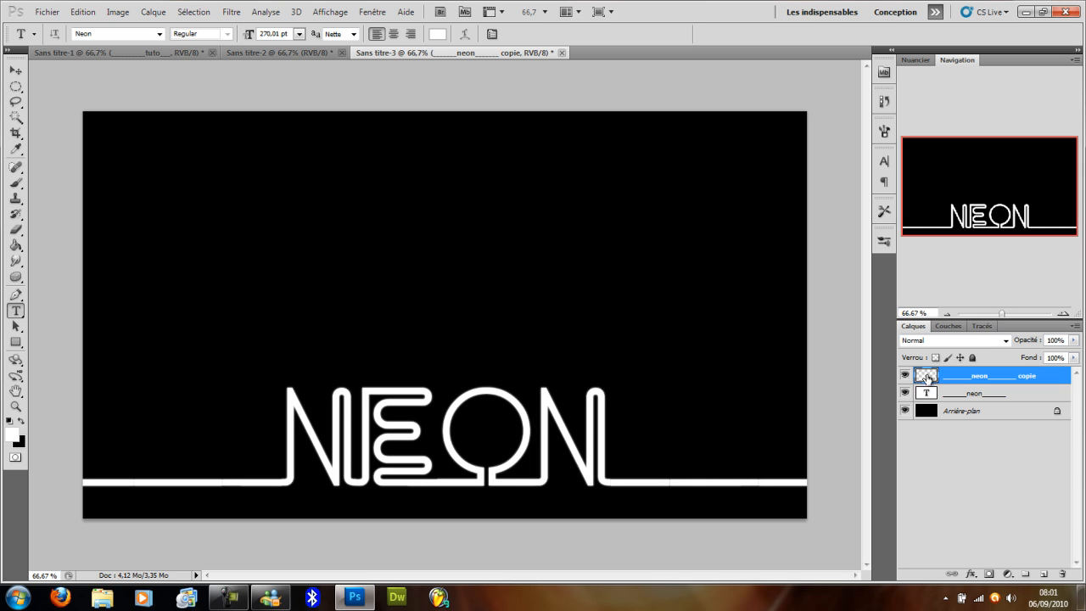
{"action": "left_click", "coordinate": [905, 393]}
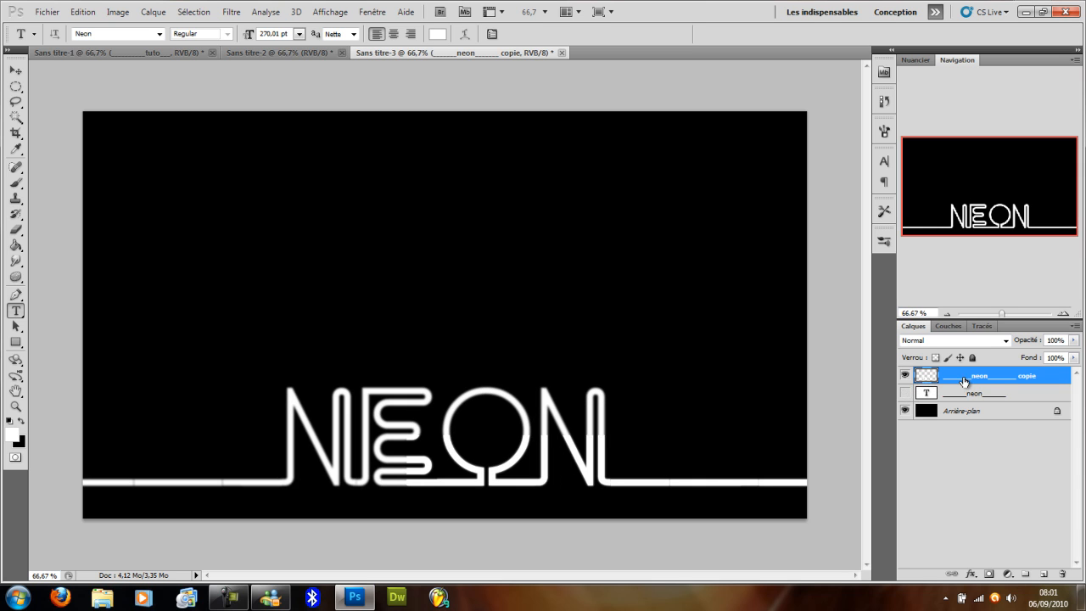
- Add an outer glow (Lueur externe) in yellow #fffc00 to the blurred neon copy
{"action": "double_click", "coordinate": [1046, 384]}
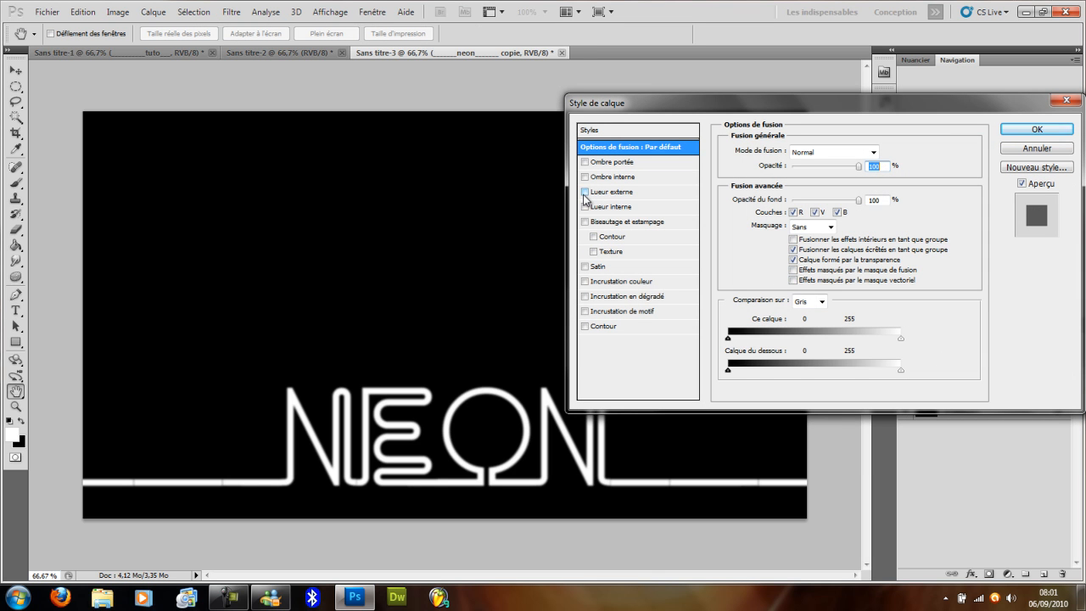
{"action": "left_click", "coordinate": [585, 193]}
{"action": "left_click", "coordinate": [620, 197]}
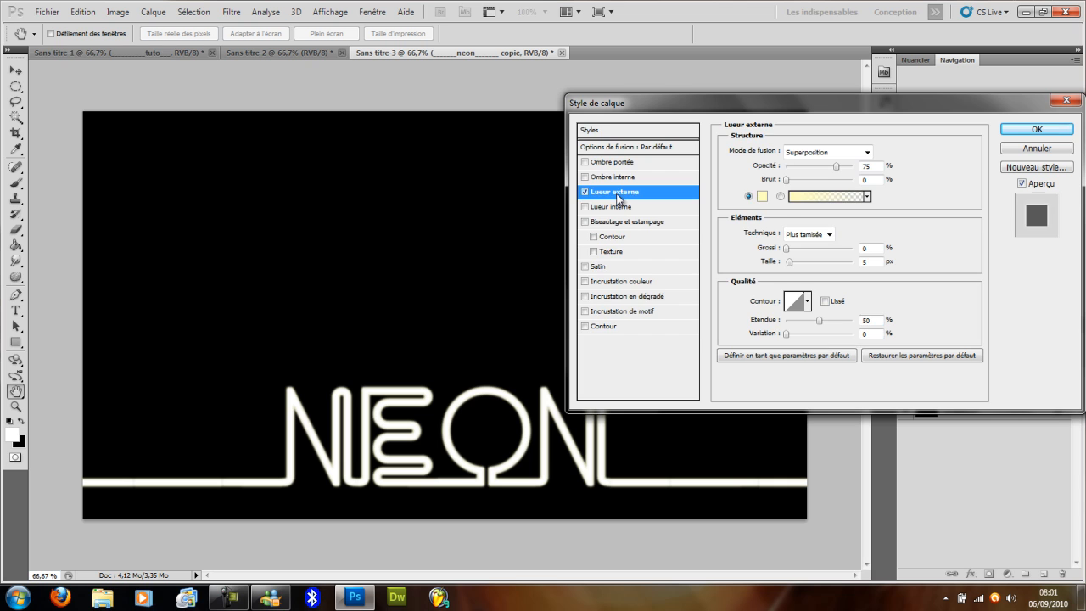
{"action": "left_click", "coordinate": [761, 196]}
{"action": "left_click", "coordinate": [543, 218]}
{"action": "left_click_drag", "start_coordinate": [542, 219], "coordinate": [543, 294]}
{"action": "left_click_drag", "start_coordinate": [419, 238], "coordinate": [582, 133]}
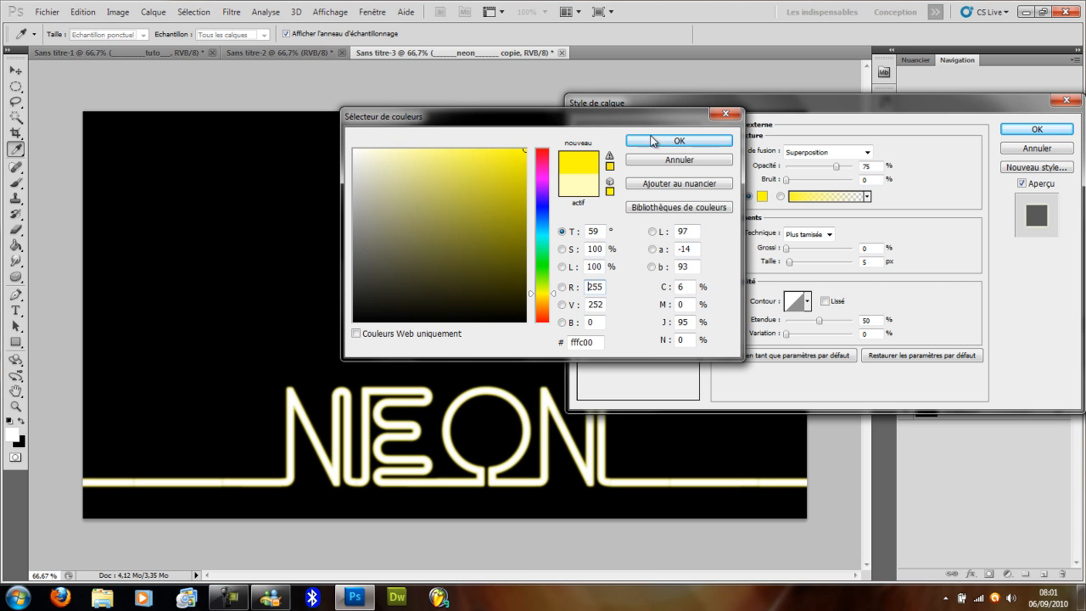
{"action": "left_click", "coordinate": [654, 142]}
- Set the outer glow to 56 % opacity, 4 % noise, 4 % spread and 46 px size, and apply the style
{"action": "left_click_drag", "start_coordinate": [787, 180], "coordinate": [794, 180]}
{"action": "mouse_move", "coordinate": [789, 262]}
{"action": "left_mouse_down"}
{"action": "mouse_move", "coordinate": [803, 263]}
{"action": "mouse_move", "coordinate": [790, 253]}
{"action": "left_mouse_up"}
{"action": "left_click_drag", "start_coordinate": [836, 167], "coordinate": [790, 180]}
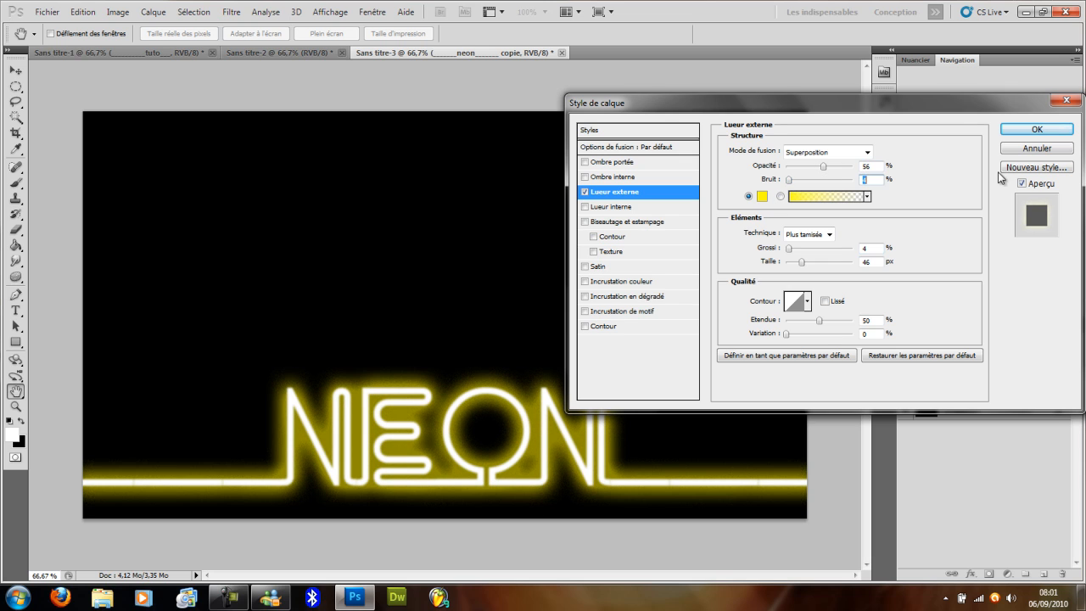
{"action": "left_click", "coordinate": [1018, 133]}
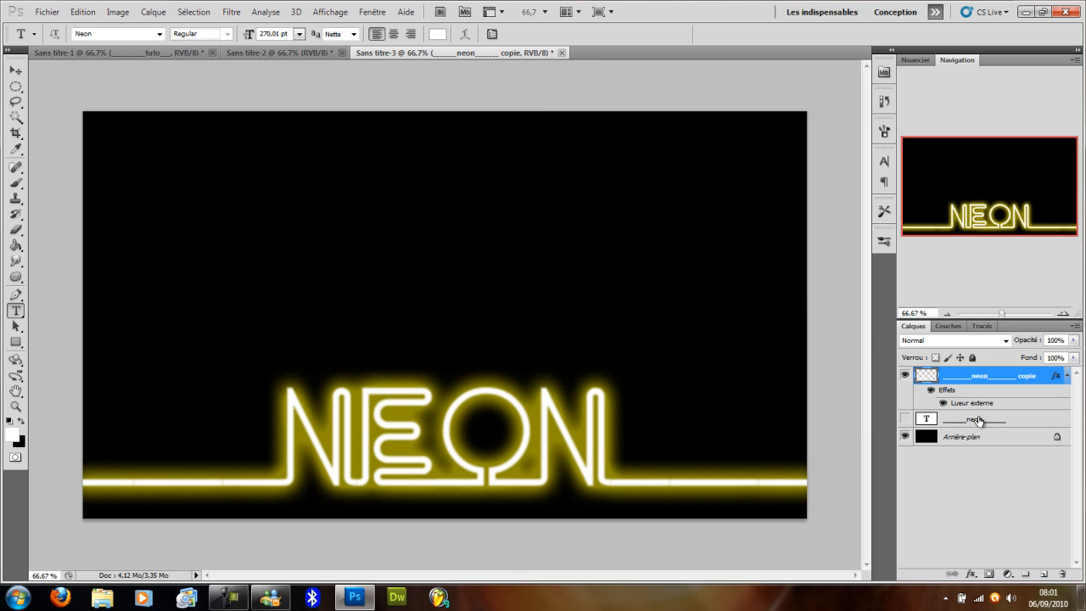
- Show the original neon text layer in place of the glowing copy and reapply the last Gaussian Blur to it, rasterizing it
{"action": "left_click", "coordinate": [979, 421]}
{"action": "left_click", "coordinate": [905, 419]}
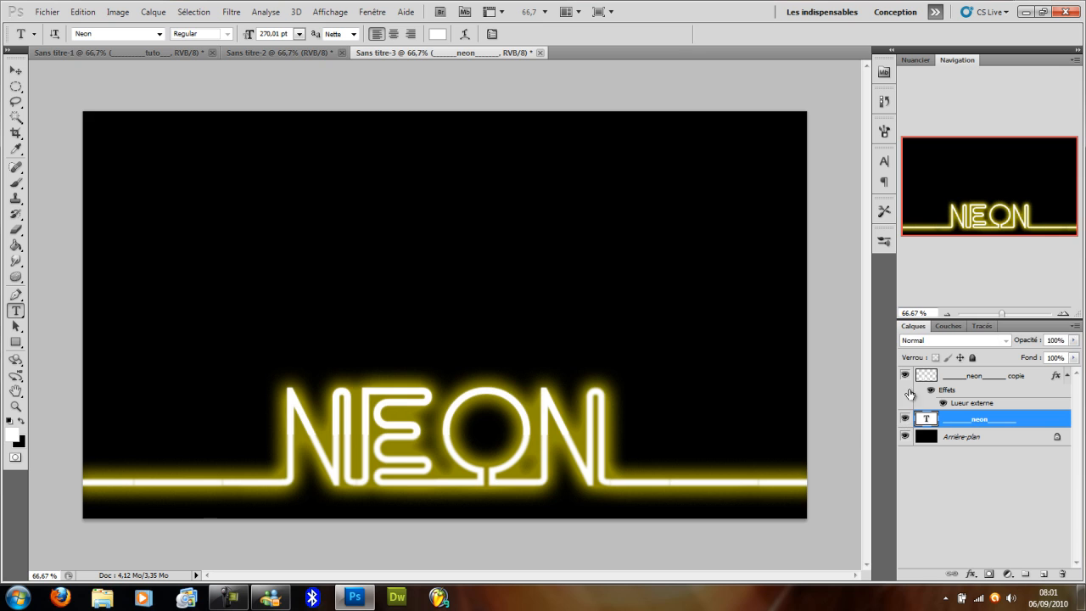
{"action": "left_click", "coordinate": [904, 375]}
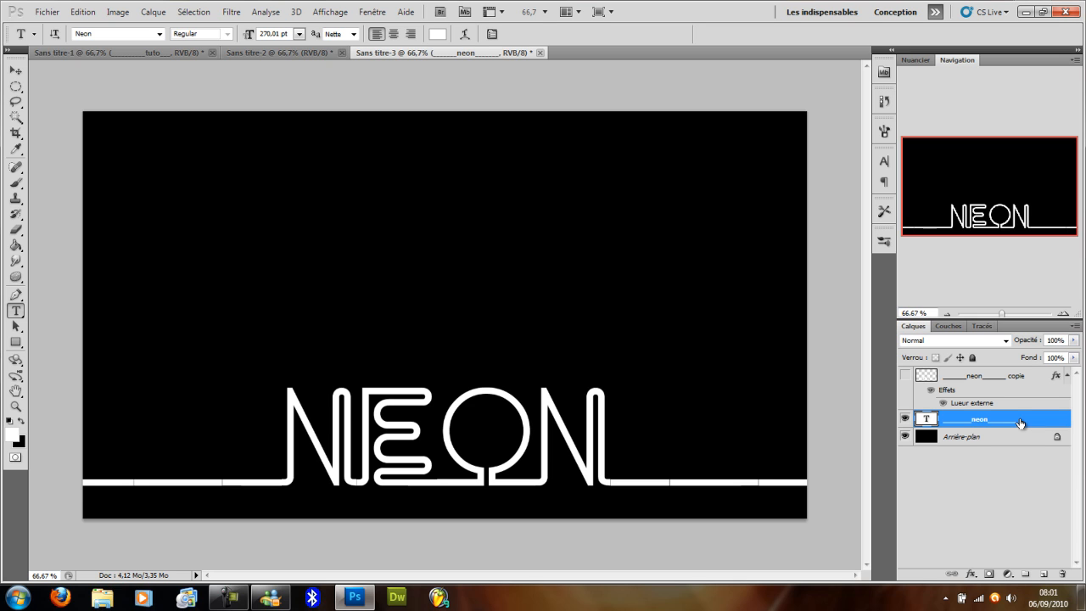
{"action": "key", "text": "ctrl+f"}
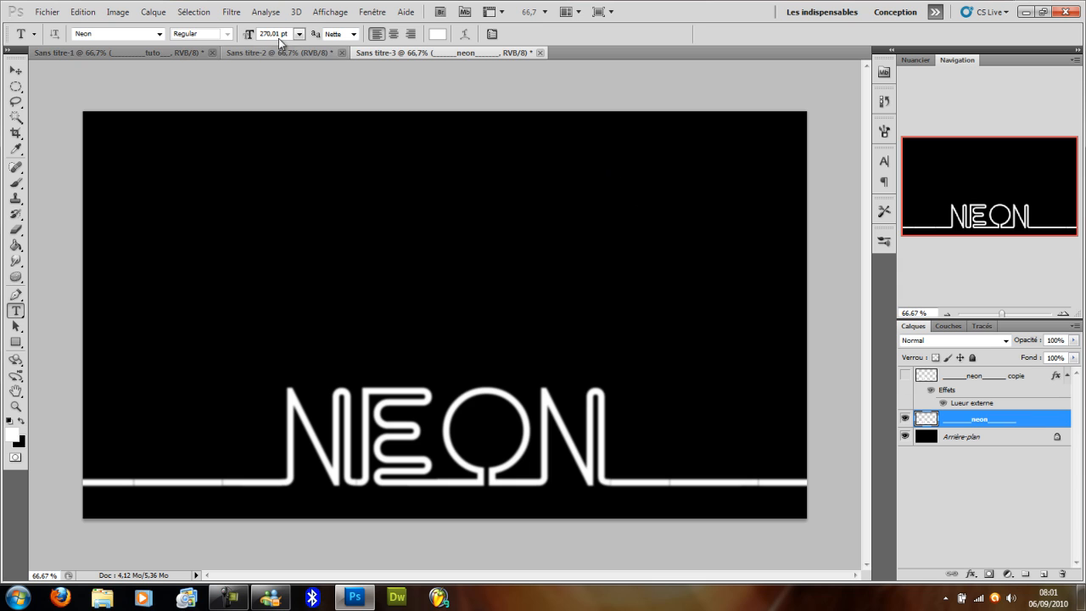
{"action": "left_click", "coordinate": [231, 12]}
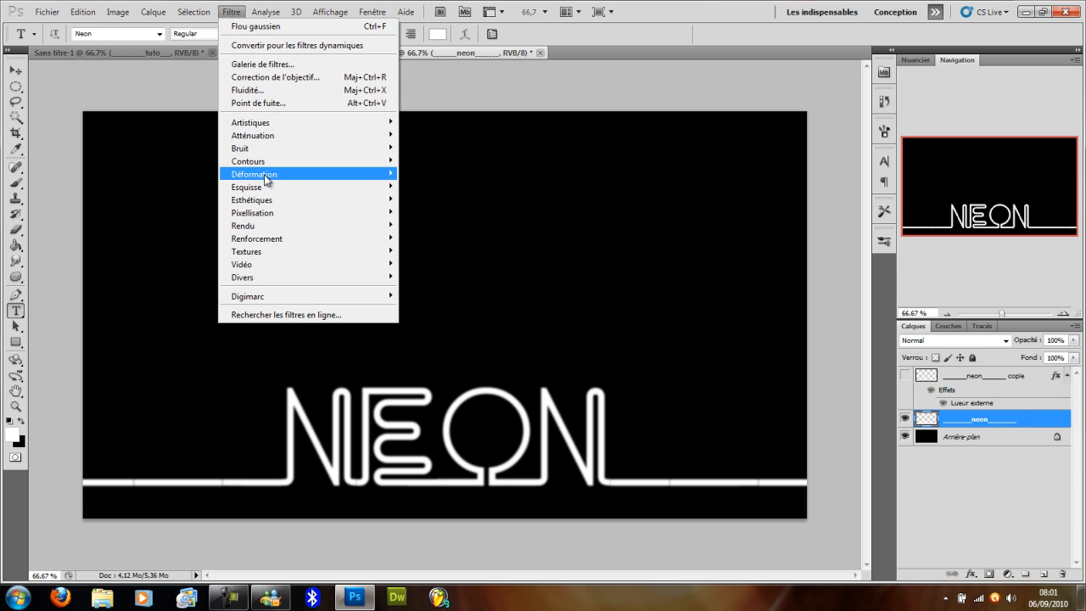
{"action": "left_click", "coordinate": [553, 102]}
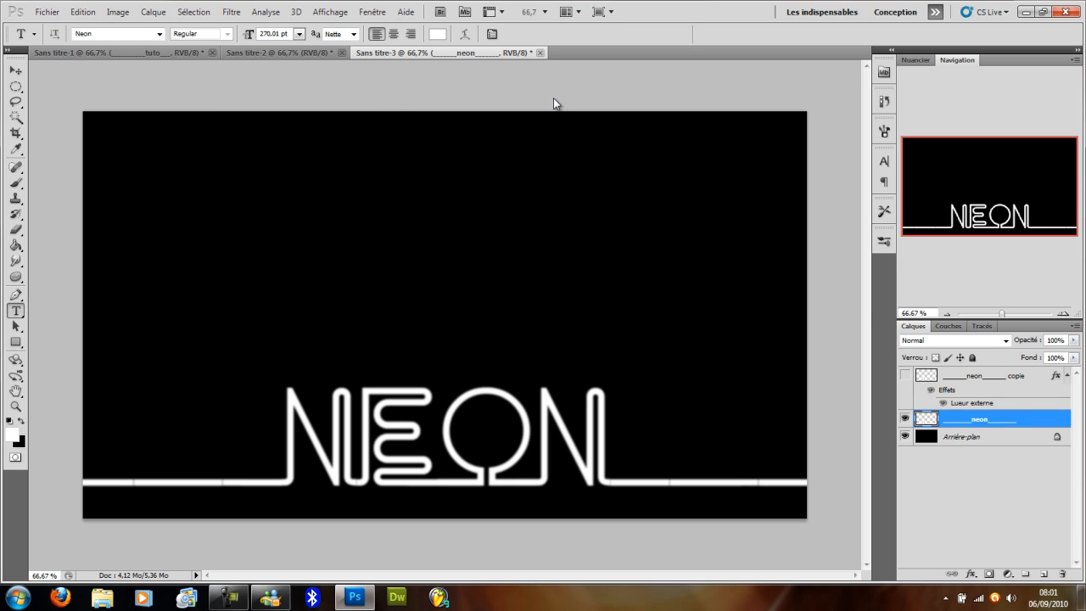
- Add an inner glow (Lueur interne) to the original neon layer in Normal mode, pale yellow #ffff9b, 21 px size
{"action": "double_click", "coordinate": [1043, 425]}
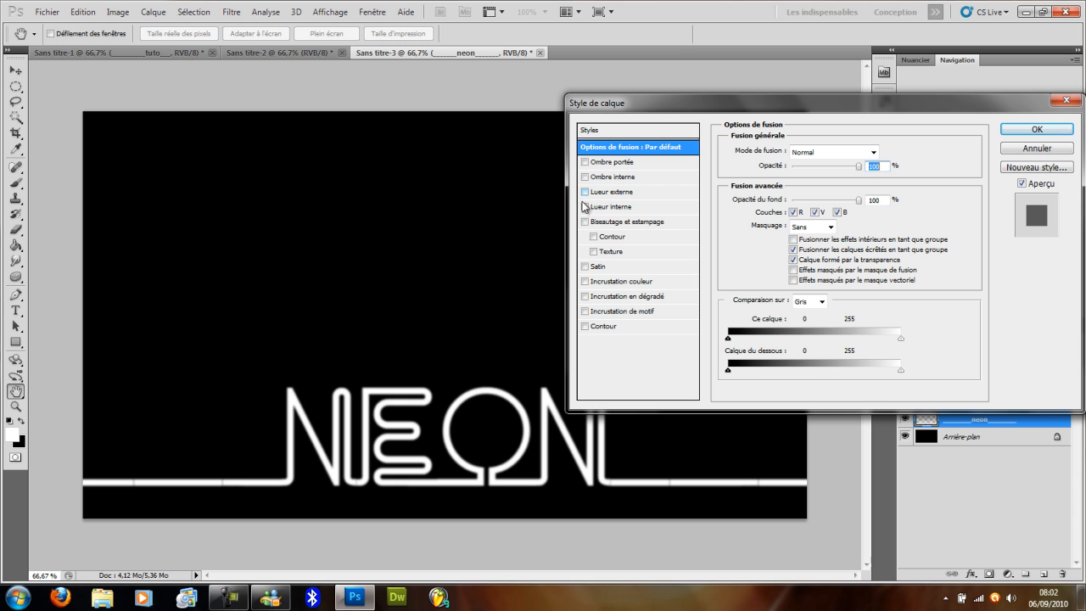
{"action": "left_click", "coordinate": [599, 207]}
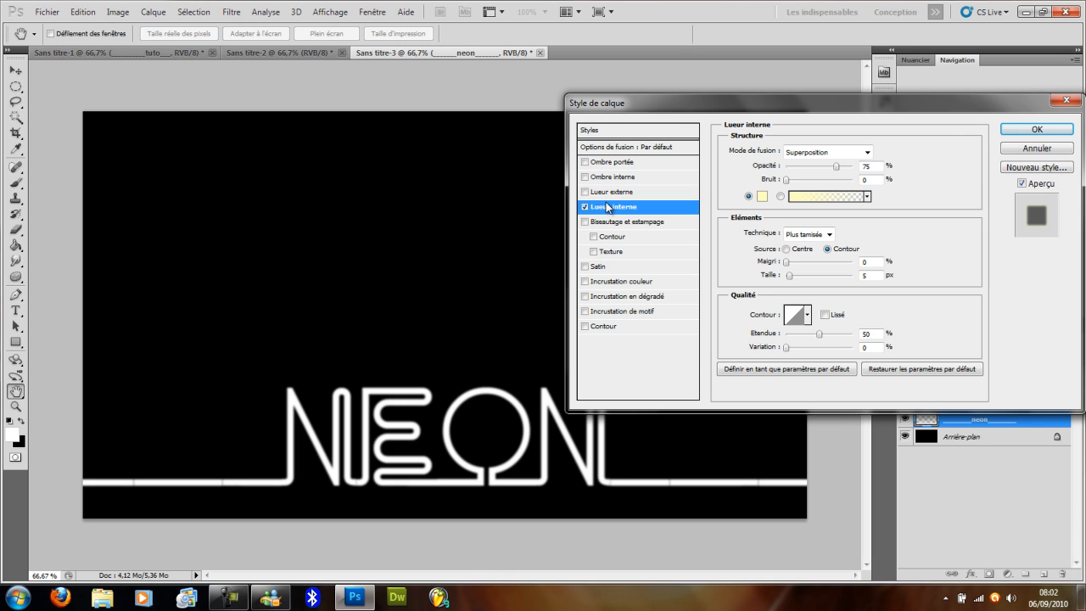
{"action": "left_click", "coordinate": [854, 151]}
{"action": "left_click", "coordinate": [820, 167]}
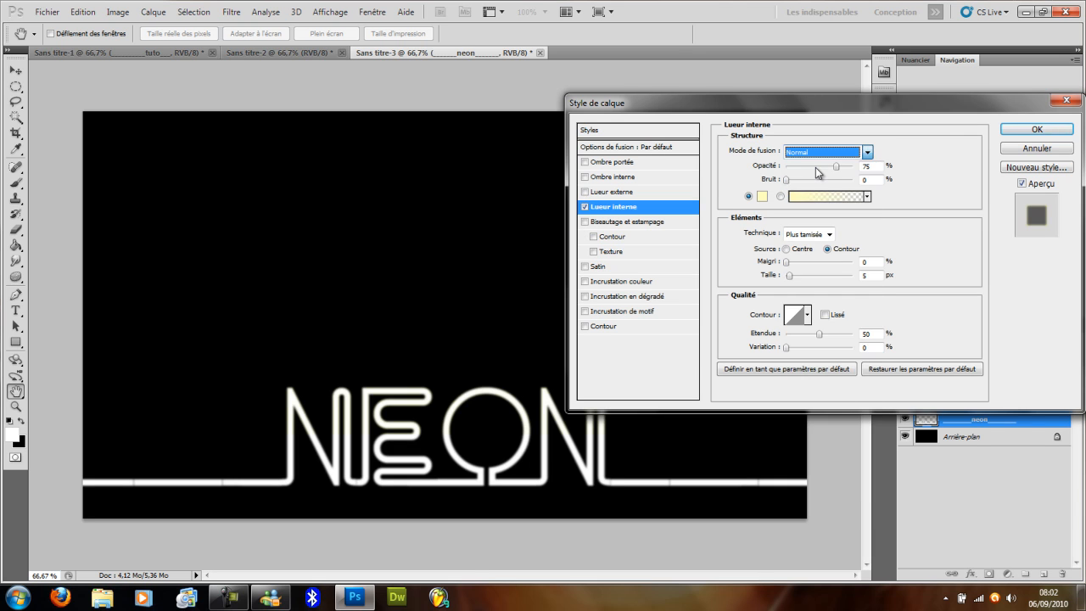
{"action": "left_click", "coordinate": [762, 196]}
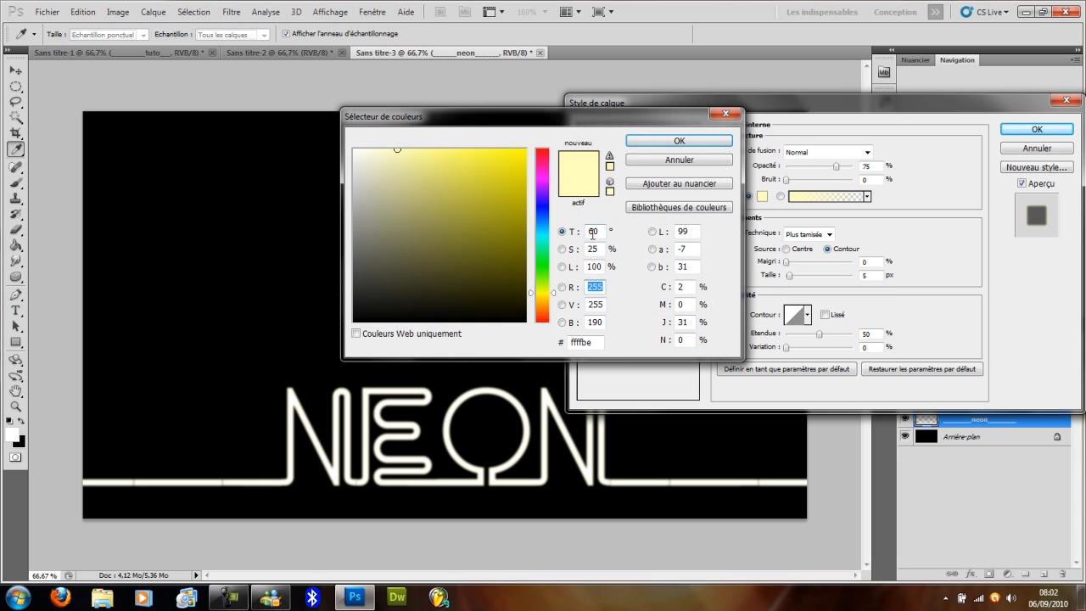
{"action": "mouse_move", "coordinate": [478, 243]}
{"action": "left_mouse_down"}
{"action": "mouse_move", "coordinate": [512, 170]}
{"action": "mouse_move", "coordinate": [360, 146]}
{"action": "mouse_move", "coordinate": [420, 136]}
{"action": "left_mouse_up"}
{"action": "left_click", "coordinate": [660, 142]}
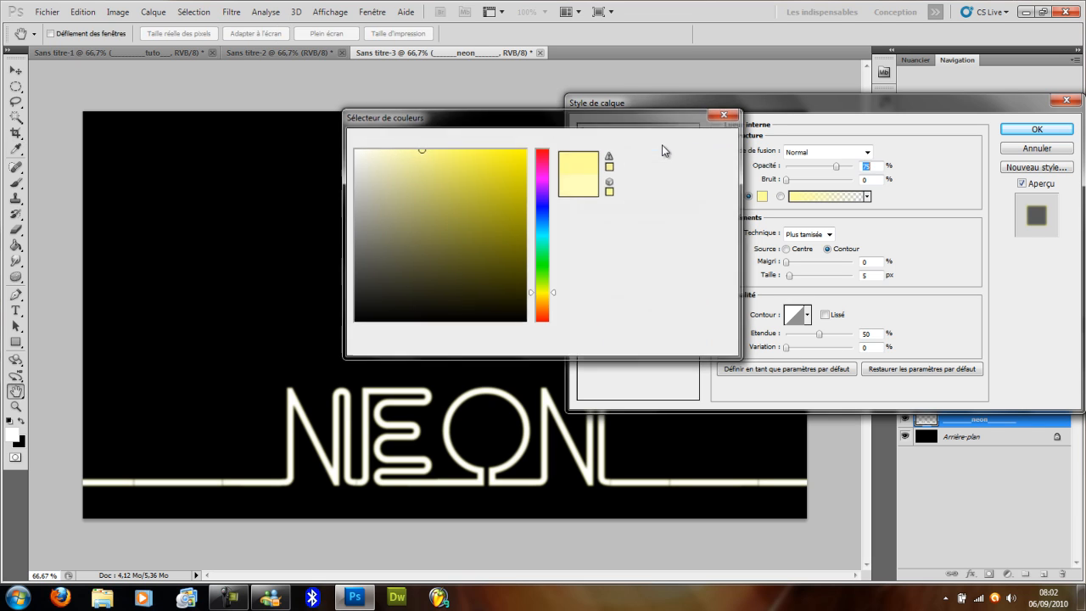
{"action": "mouse_move", "coordinate": [790, 276]}
{"action": "left_mouse_down"}
{"action": "mouse_move", "coordinate": [838, 274]}
{"action": "mouse_move", "coordinate": [796, 276]}
{"action": "left_mouse_up"}
- Try blue #000cff as the inner glow colour with a size of 13 px
{"action": "left_click", "coordinate": [762, 196]}
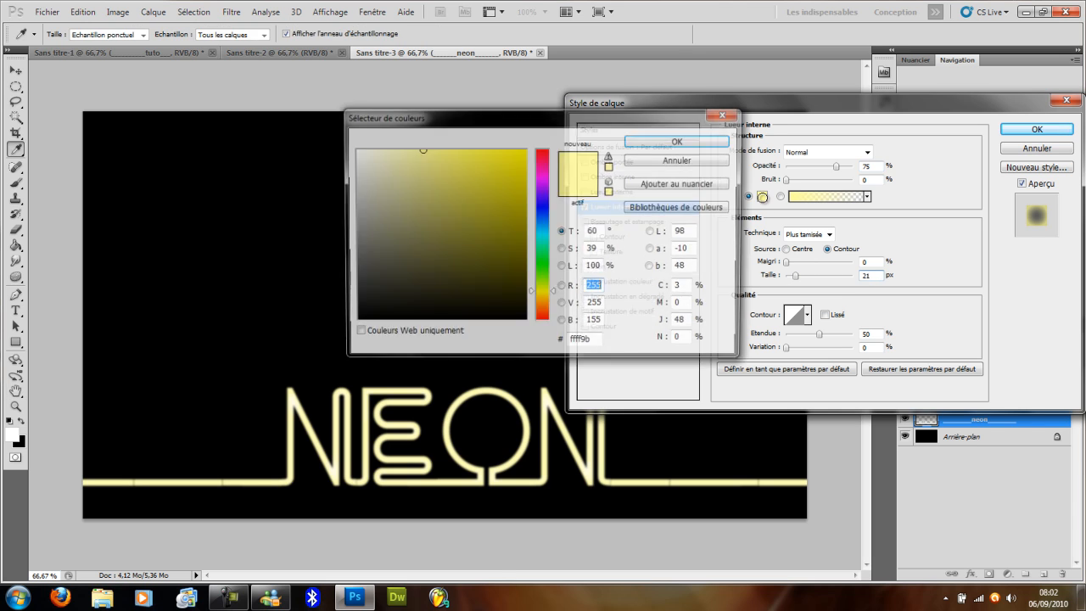
{"action": "left_click_drag", "start_coordinate": [482, 262], "coordinate": [446, 297]}
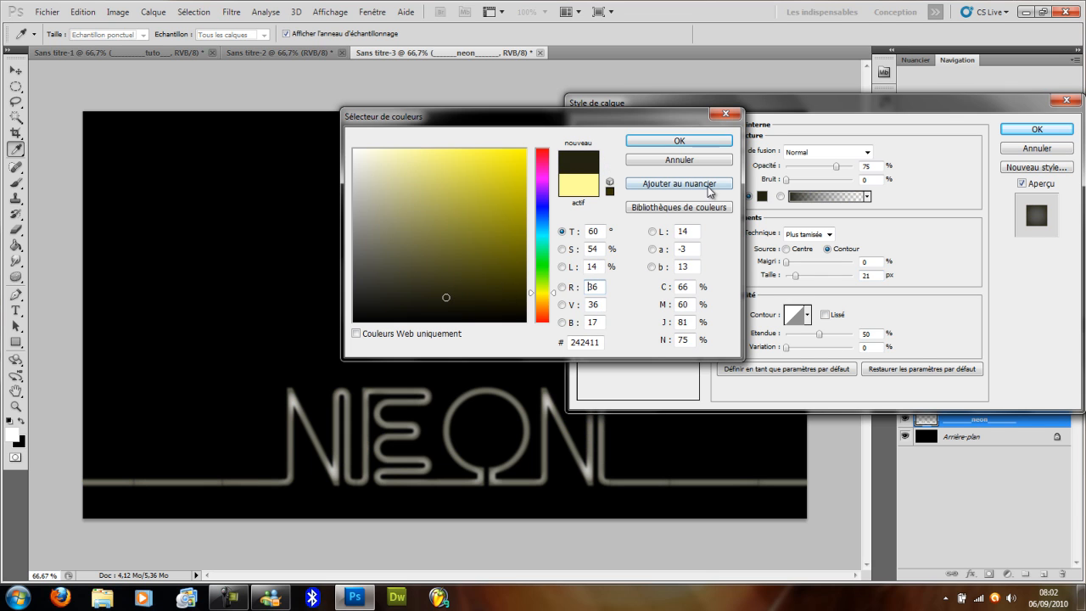
{"action": "left_click_drag", "start_coordinate": [548, 252], "coordinate": [543, 214]}
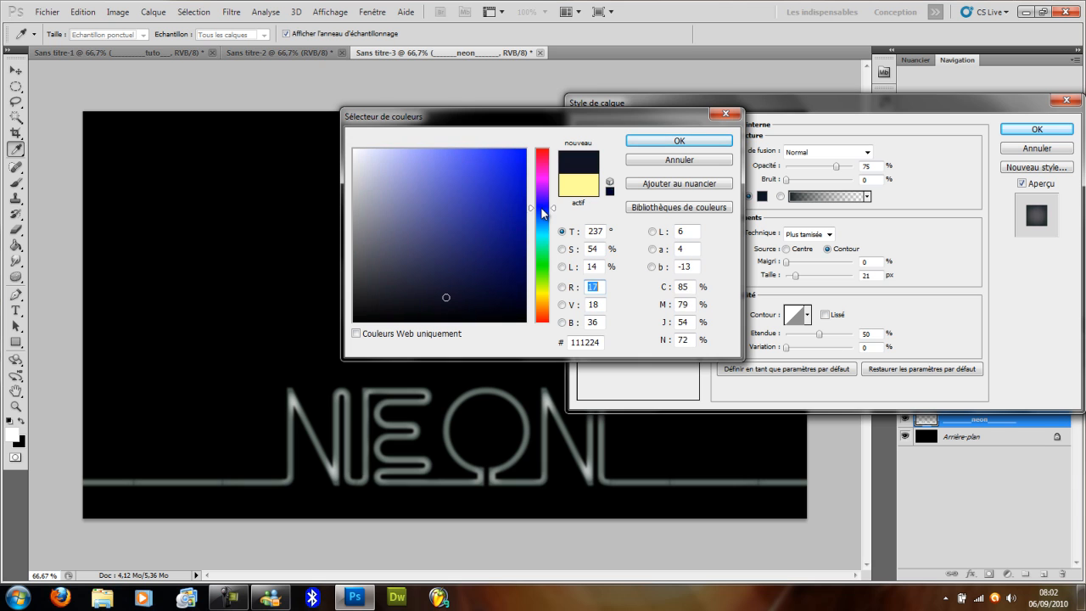
{"action": "left_click_drag", "start_coordinate": [509, 173], "coordinate": [585, 107]}
{"action": "left_click", "coordinate": [679, 140]}
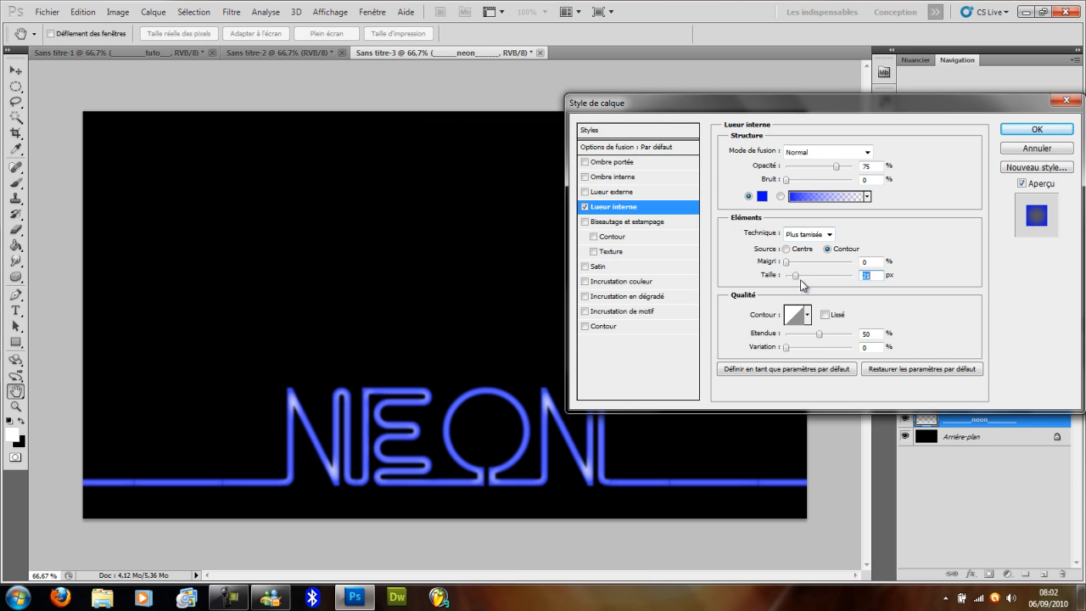
{"action": "left_click_drag", "start_coordinate": [795, 281], "coordinate": [796, 281]}
{"action": "left_click_drag", "start_coordinate": [794, 277], "coordinate": [794, 277]}
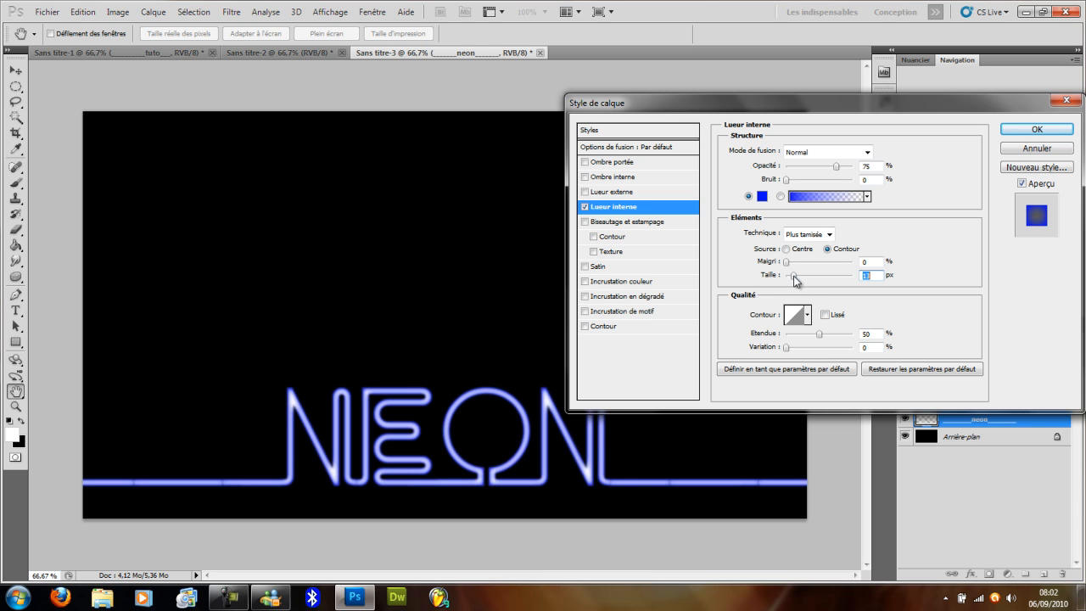
- Set the inner glow to yellow #f6ff6d with 21 px size, 4 % choke (Maigri) and 3 % noise
{"action": "left_click", "coordinate": [762, 196]}
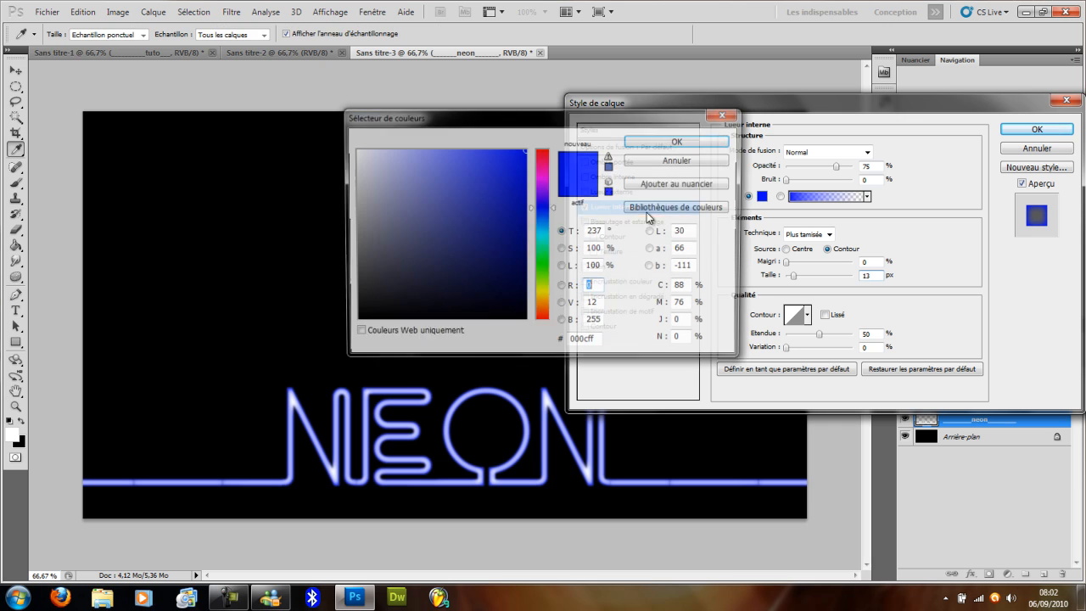
{"action": "left_click_drag", "start_coordinate": [553, 255], "coordinate": [546, 293]}
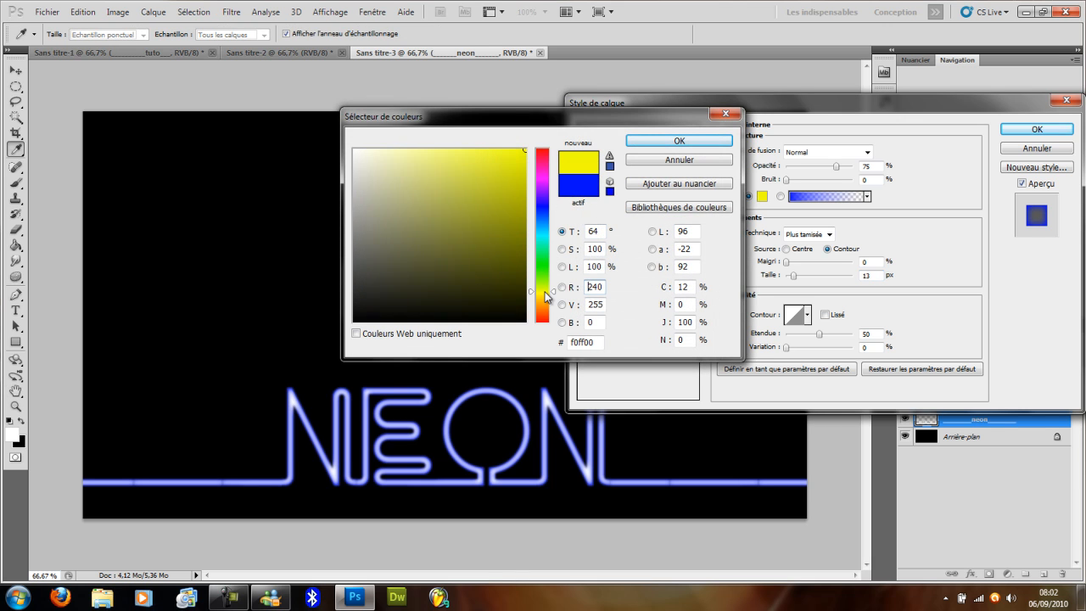
{"action": "left_click", "coordinate": [432, 150]}
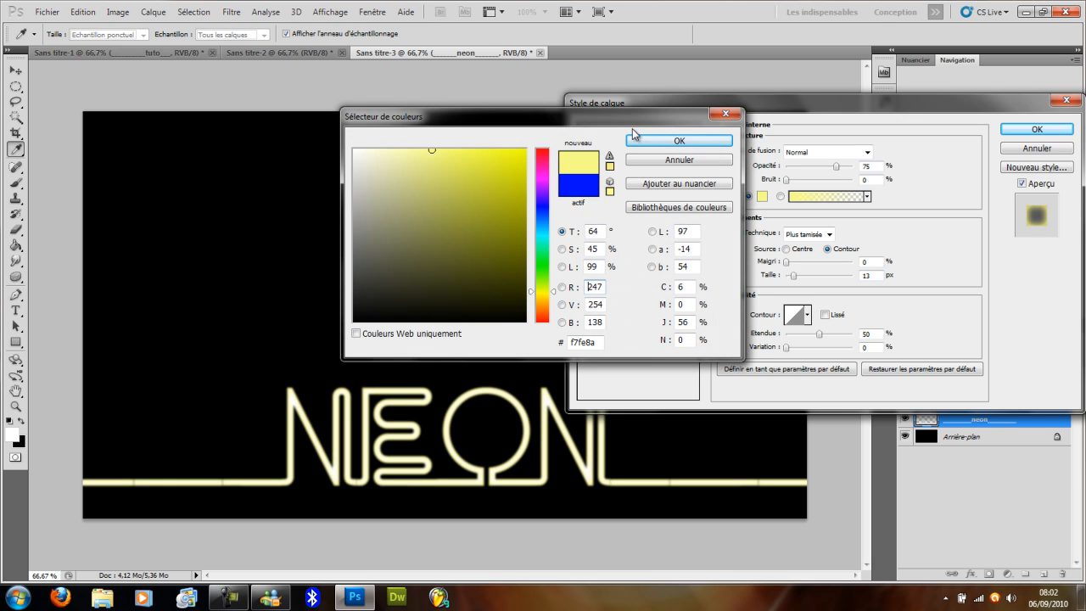
{"action": "left_click_drag", "start_coordinate": [430, 144], "coordinate": [452, 149]}
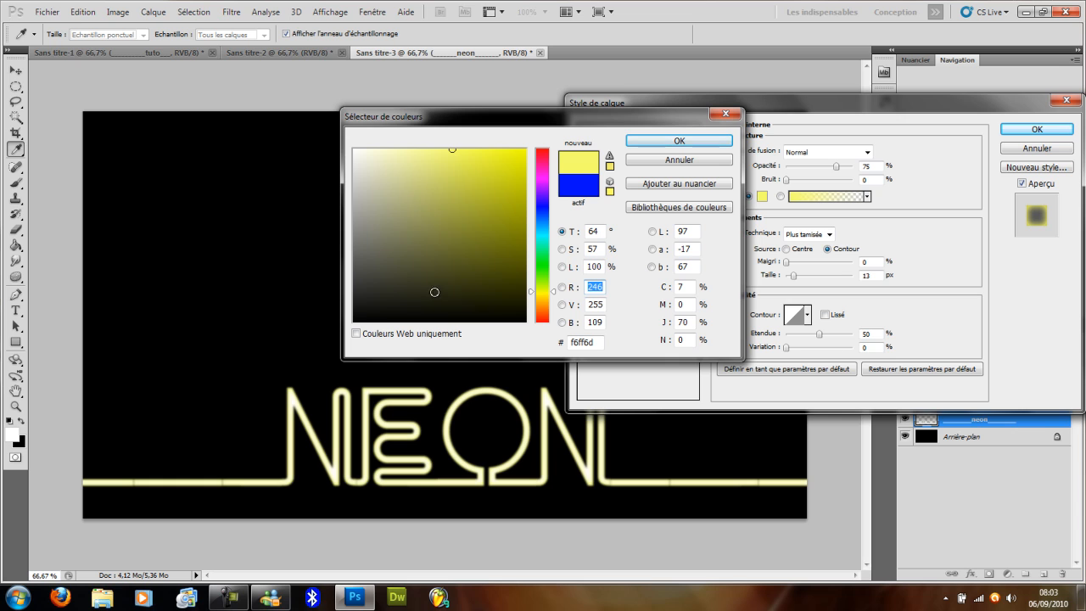
{"action": "left_click", "coordinate": [683, 140]}
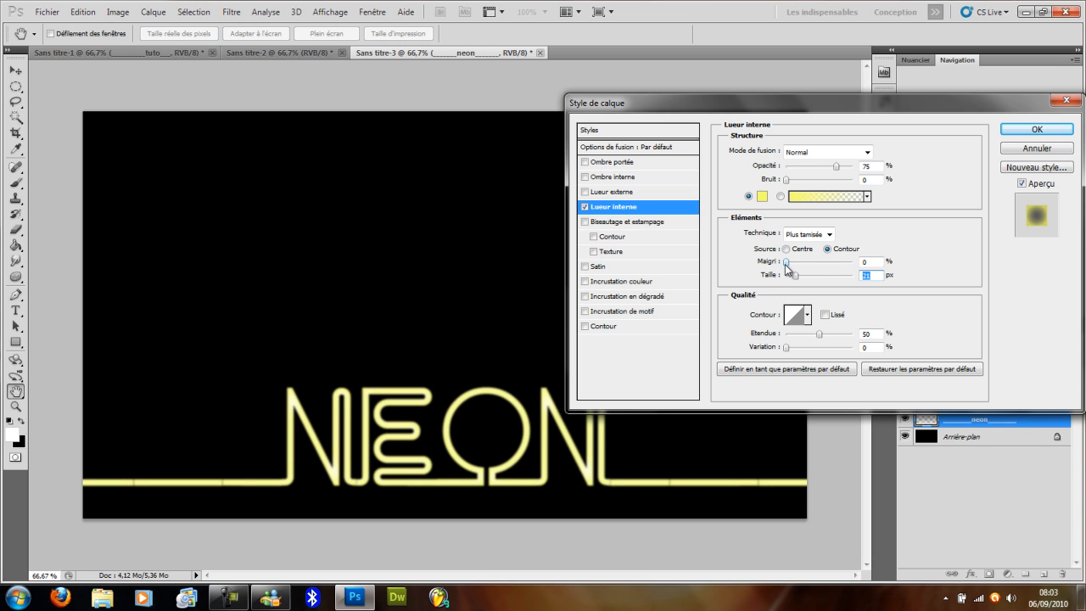
{"action": "left_click_drag", "start_coordinate": [789, 267], "coordinate": [791, 267]}
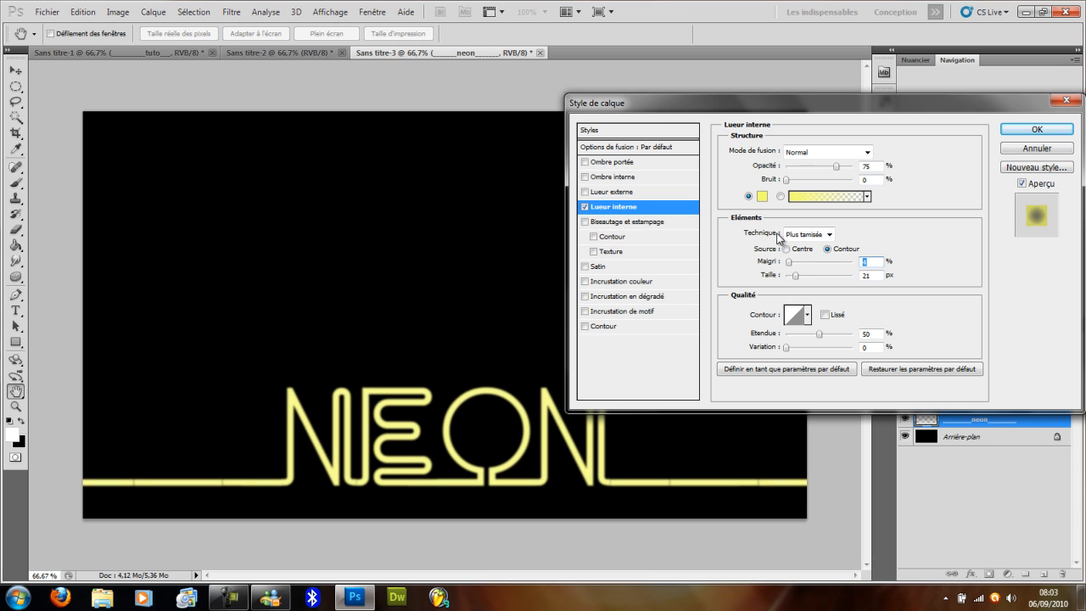
{"action": "left_click", "coordinate": [788, 182]}
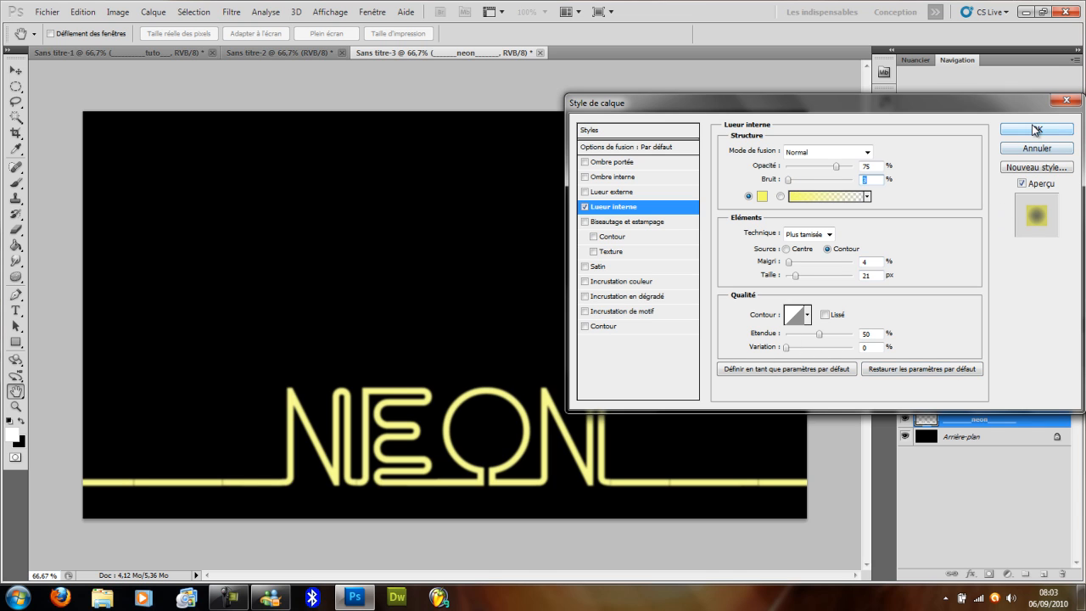
- Add an outer glow in yellow #f2f200 with 95 px size and 44 % opacity, and apply the layer style
{"action": "left_click", "coordinate": [598, 193]}
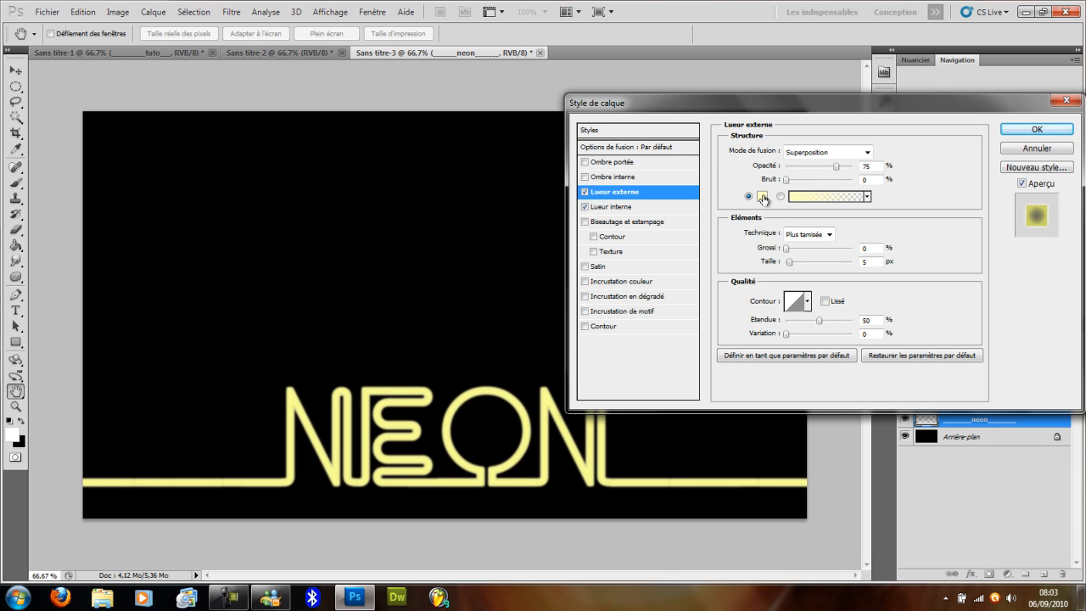
{"action": "left_click", "coordinate": [762, 196]}
{"action": "left_click_drag", "start_coordinate": [431, 258], "coordinate": [526, 157]}
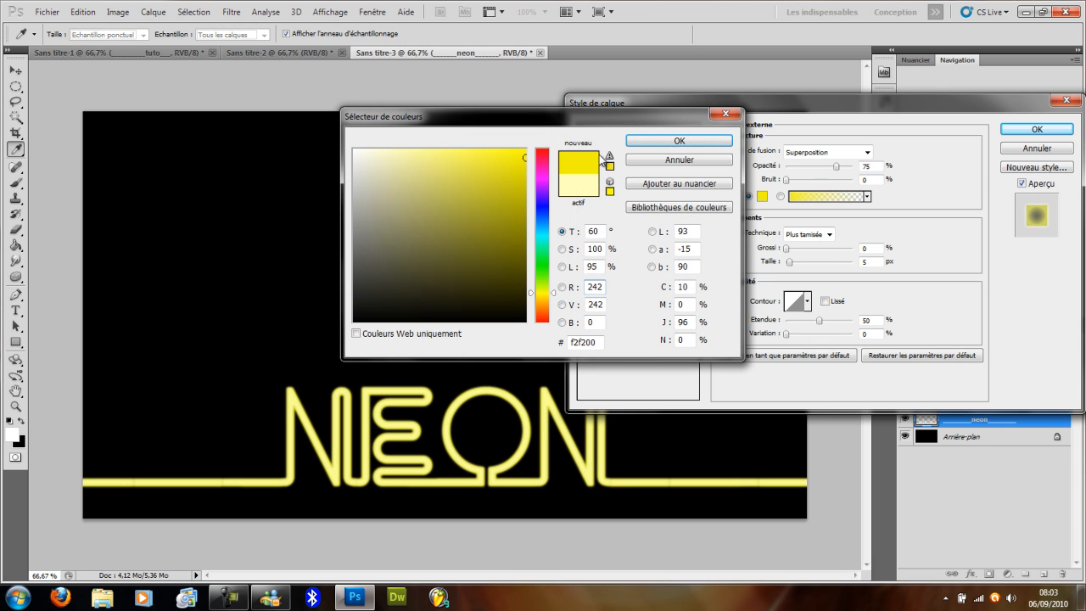
{"action": "left_click", "coordinate": [680, 141]}
{"action": "left_click_drag", "start_coordinate": [791, 267], "coordinate": [811, 267]}
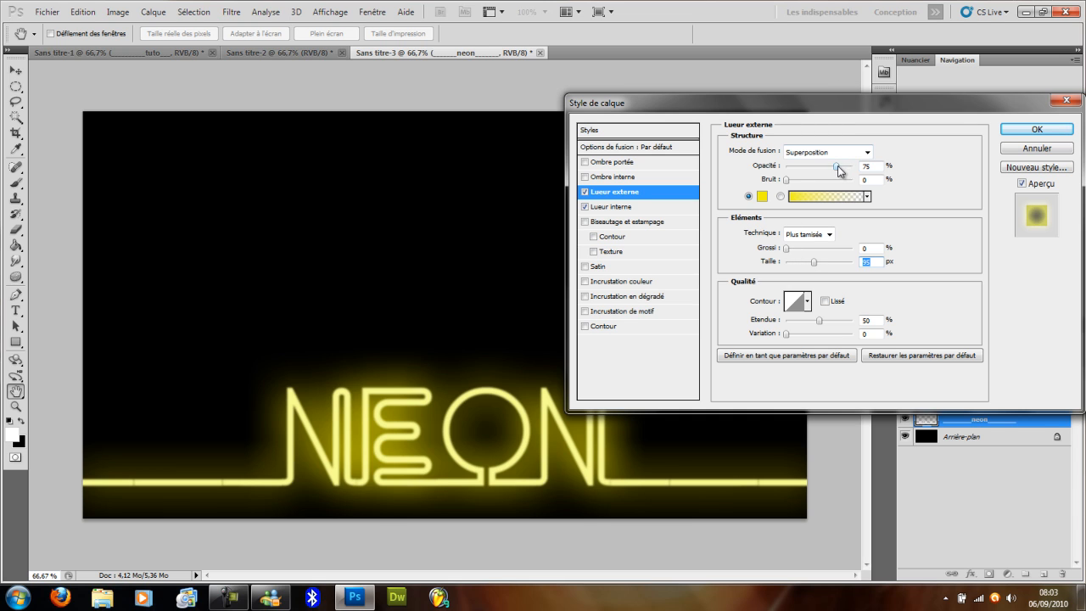
{"action": "left_click_drag", "start_coordinate": [837, 166], "coordinate": [816, 166]}
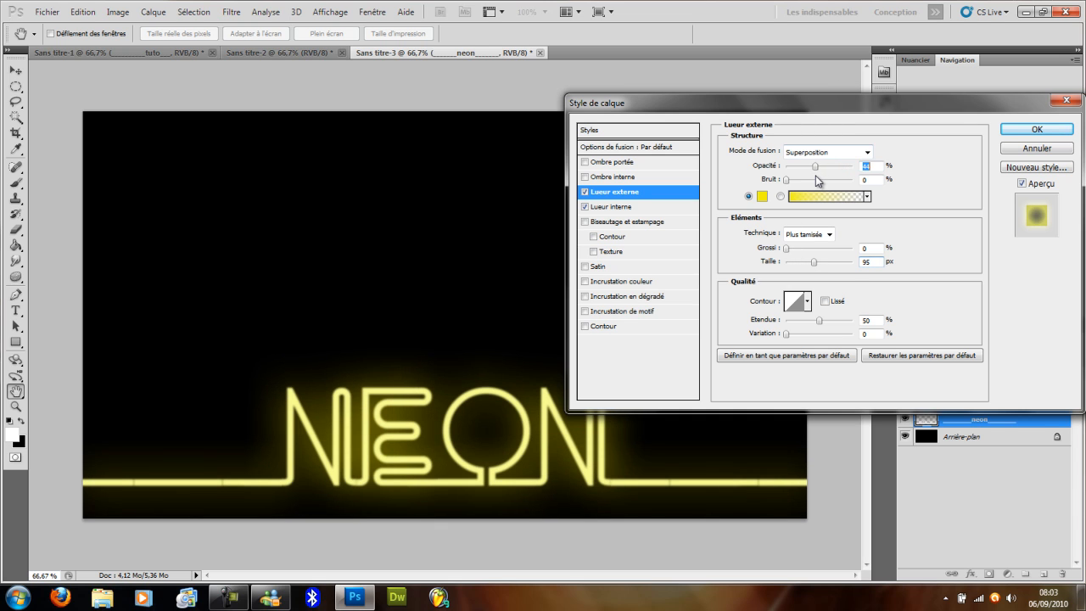
{"action": "left_click", "coordinate": [1021, 131]}
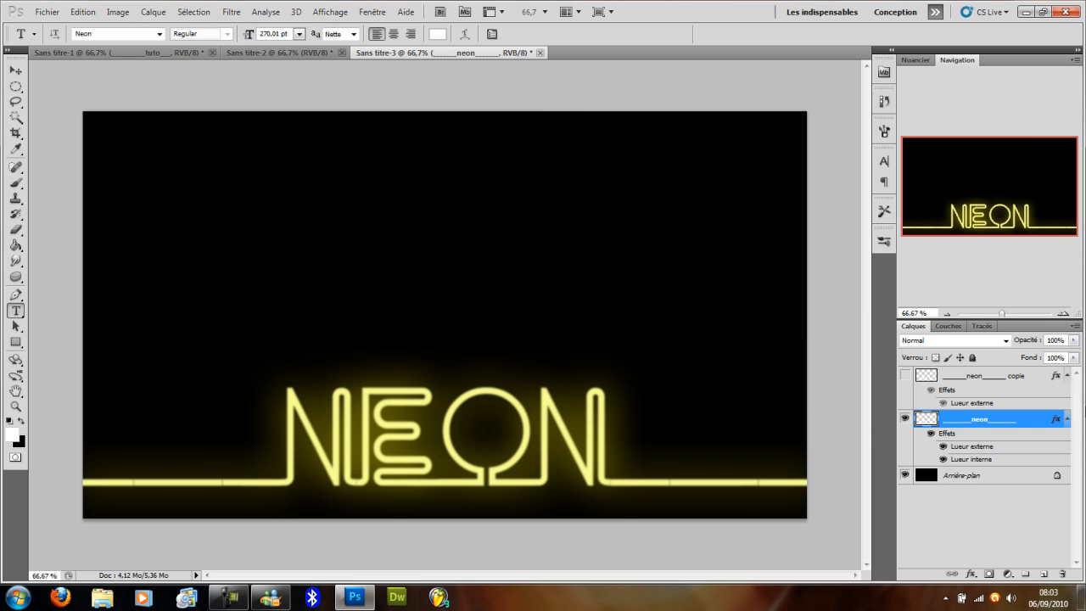
- Show the glowing neon copy and merge it down into the original neon layer
{"action": "left_click", "coordinate": [904, 377]}
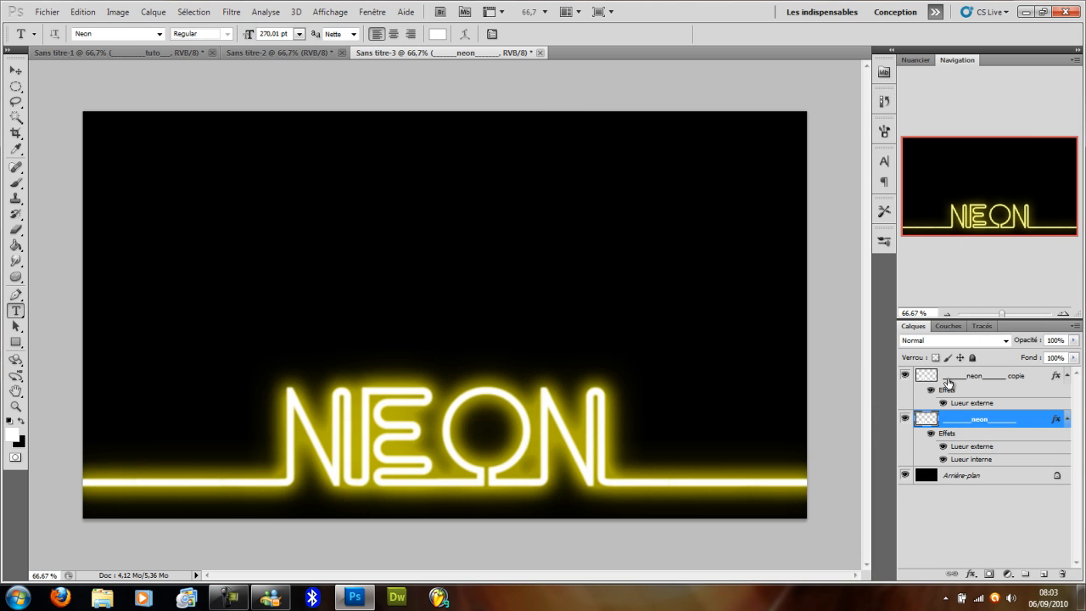
{"action": "left_click", "coordinate": [987, 380]}
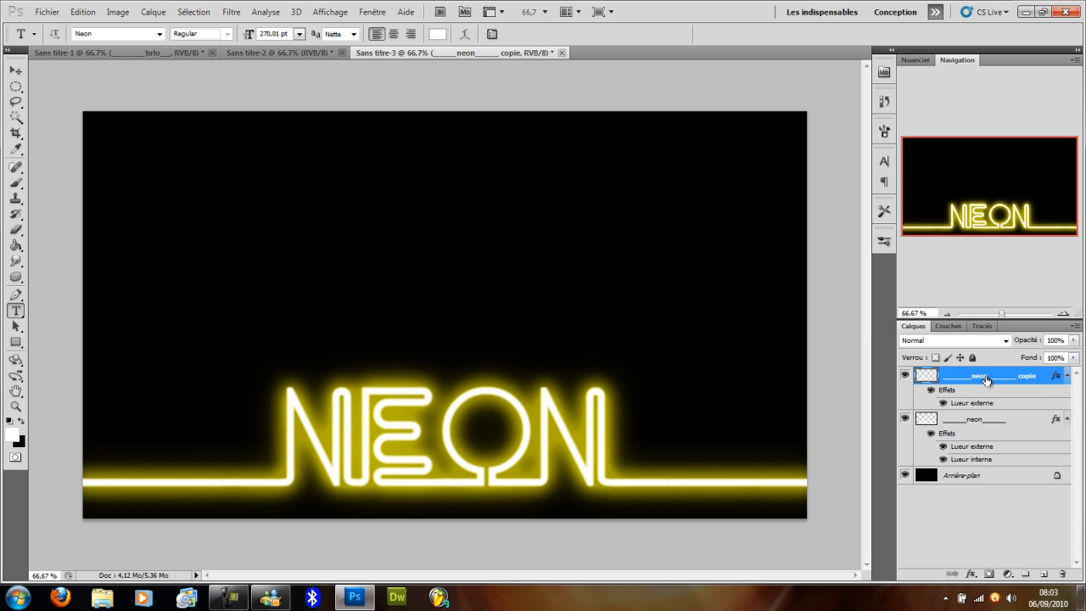
{"action": "key", "text": "Delete"}
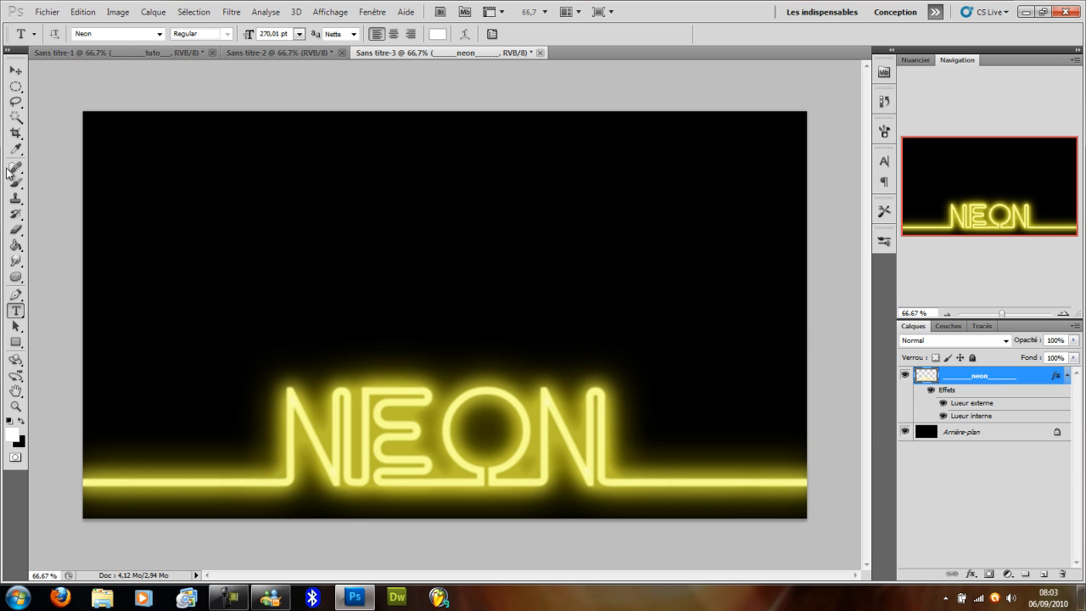
- Create a new empty layer on top and merge the neon layer into the background
{"action": "left_click", "coordinate": [1045, 575]}
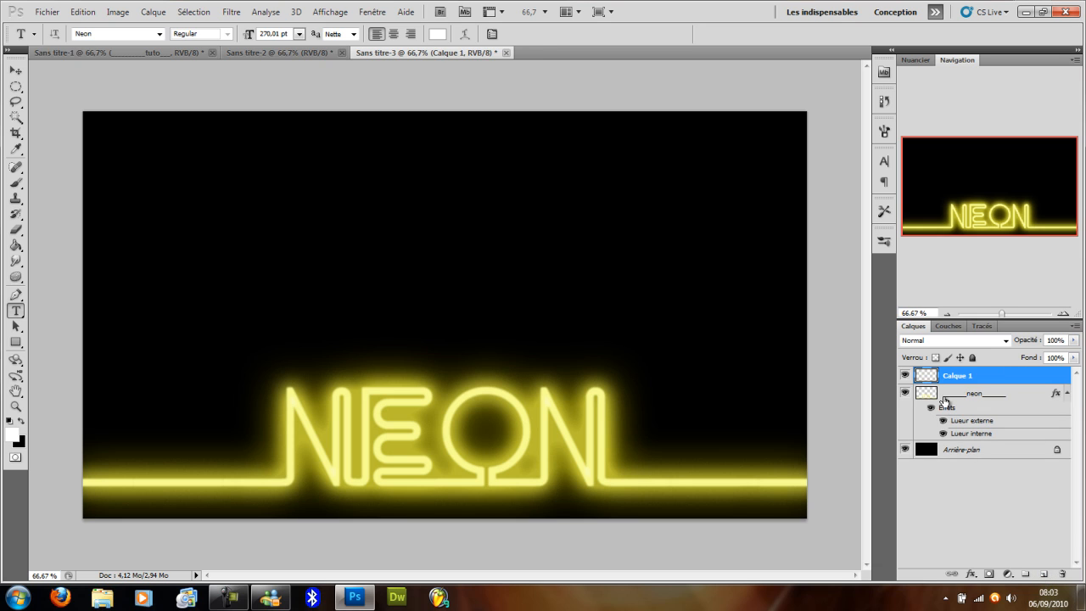
{"action": "left_click", "coordinate": [945, 397]}
{"action": "key", "text": "ctrl+e"}
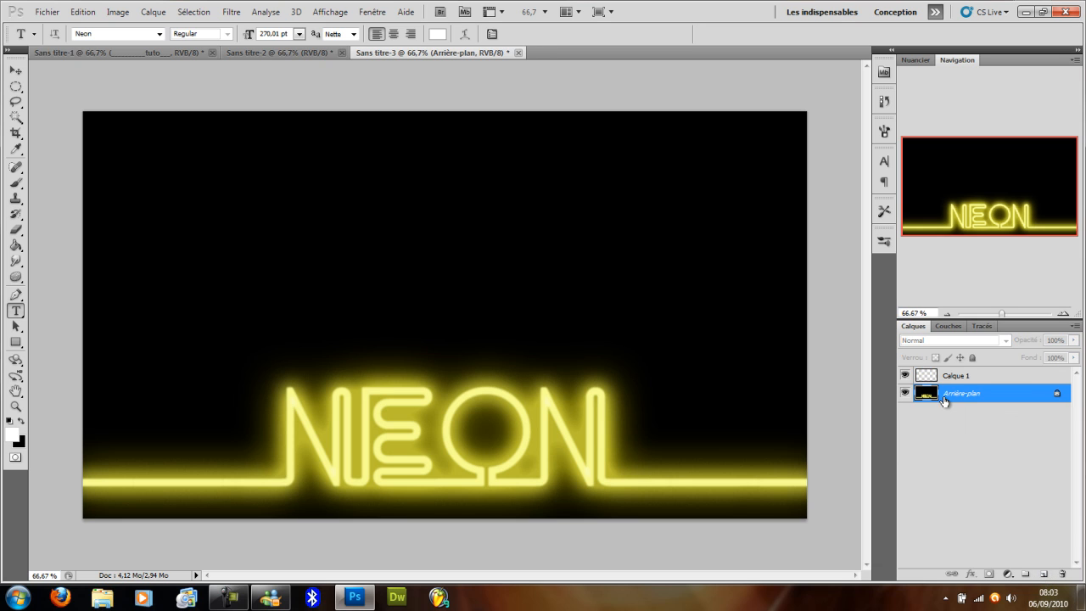
- Add the text "TUTO" on the new layer in the upper part of the canvas, above the neon lettering
{"action": "left_click", "coordinate": [945, 378]}
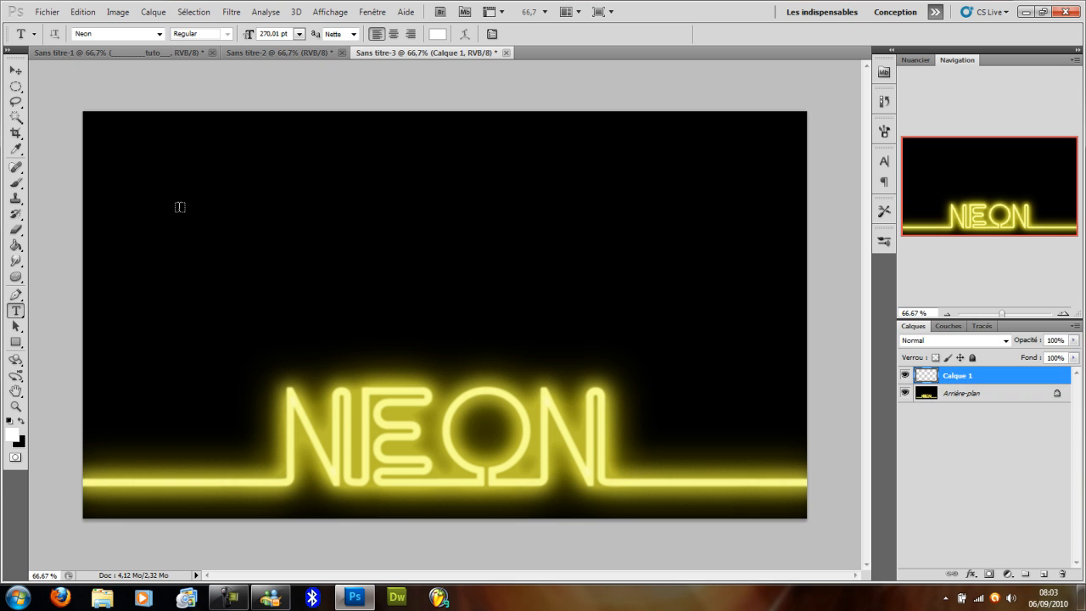
{"action": "left_click", "coordinate": [225, 218]}
{"action": "type", "text": "TUTO"}
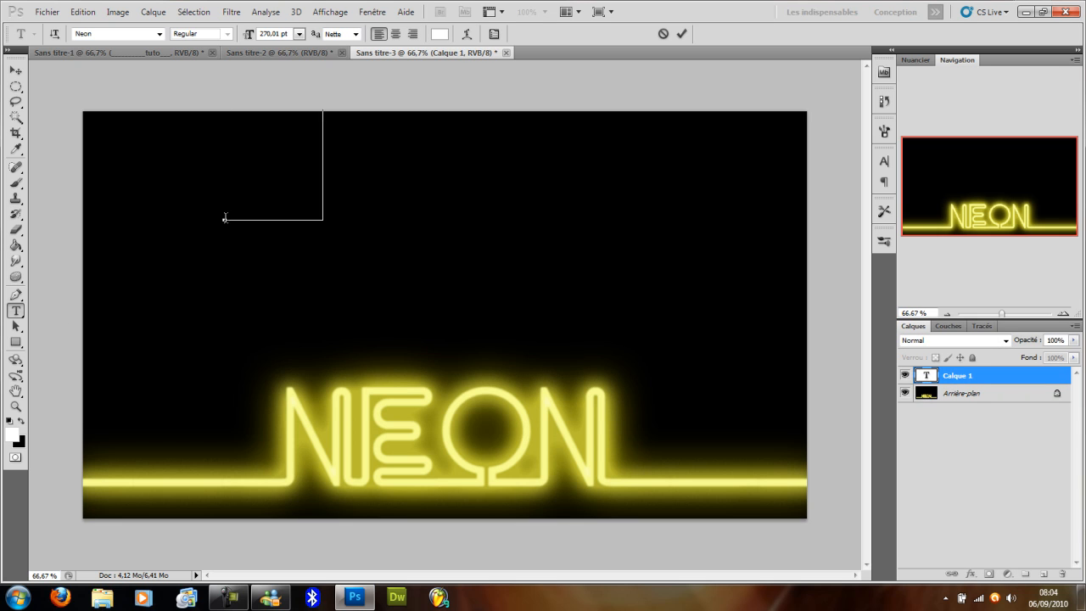
- Change the font of the TUTO text to N (Gage) and shift it slightly left and down
{"action": "key", "text": "ctrl+a"}
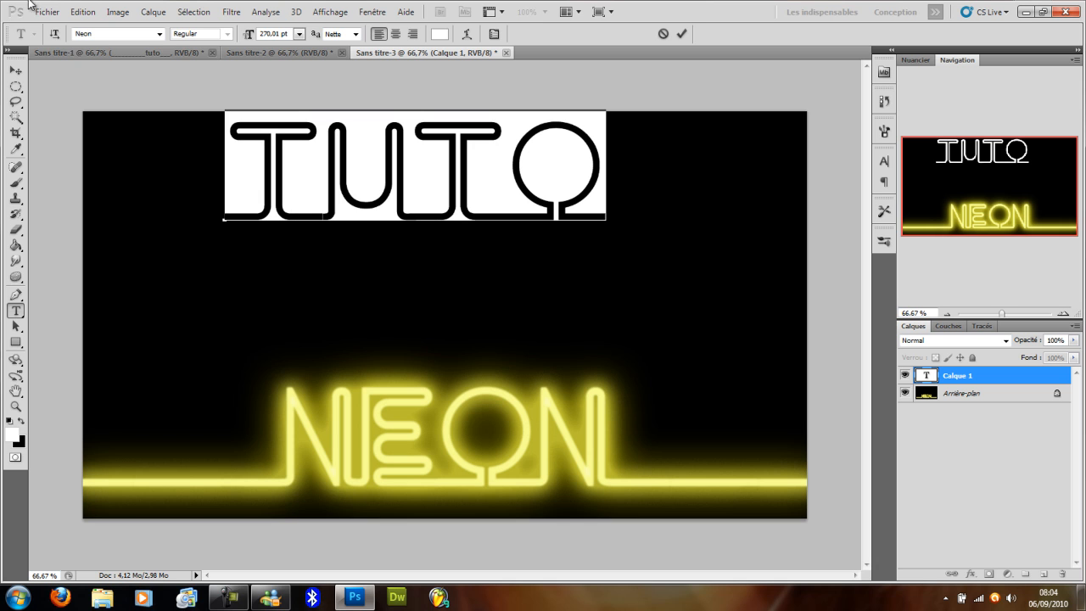
{"action": "left_click", "coordinate": [158, 33]}
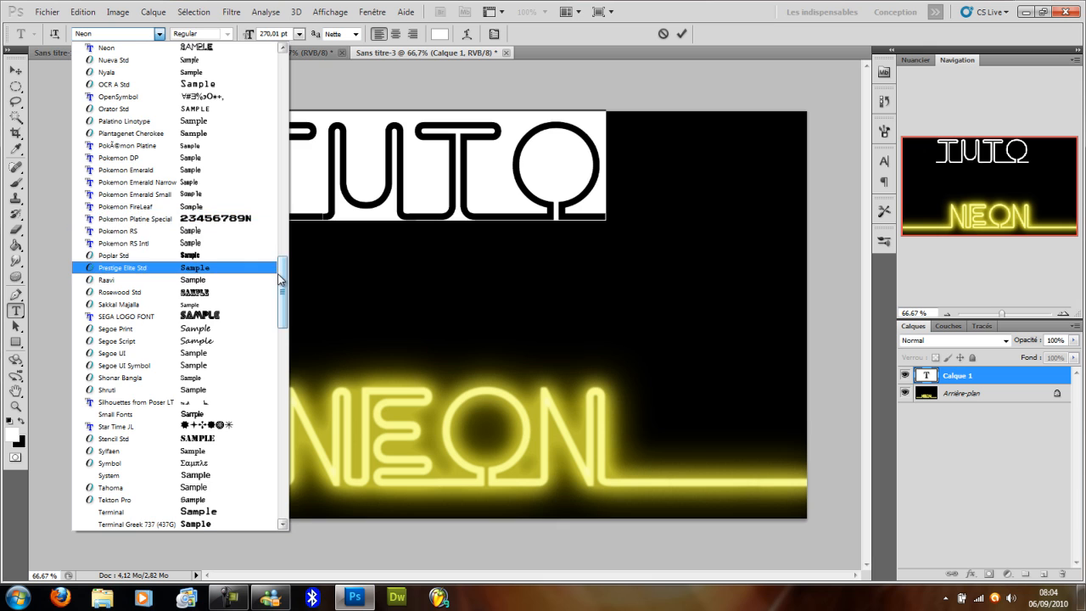
{"action": "left_click_drag", "start_coordinate": [282, 277], "coordinate": [282, 253]}
{"action": "left_click", "coordinate": [223, 157]}
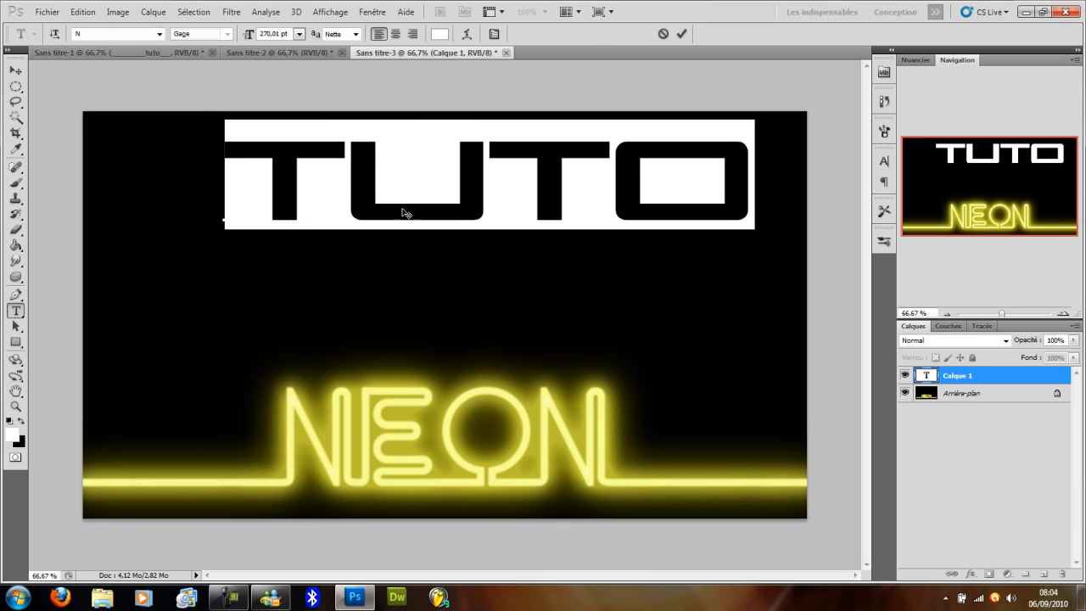
{"action": "left_click", "coordinate": [446, 206]}
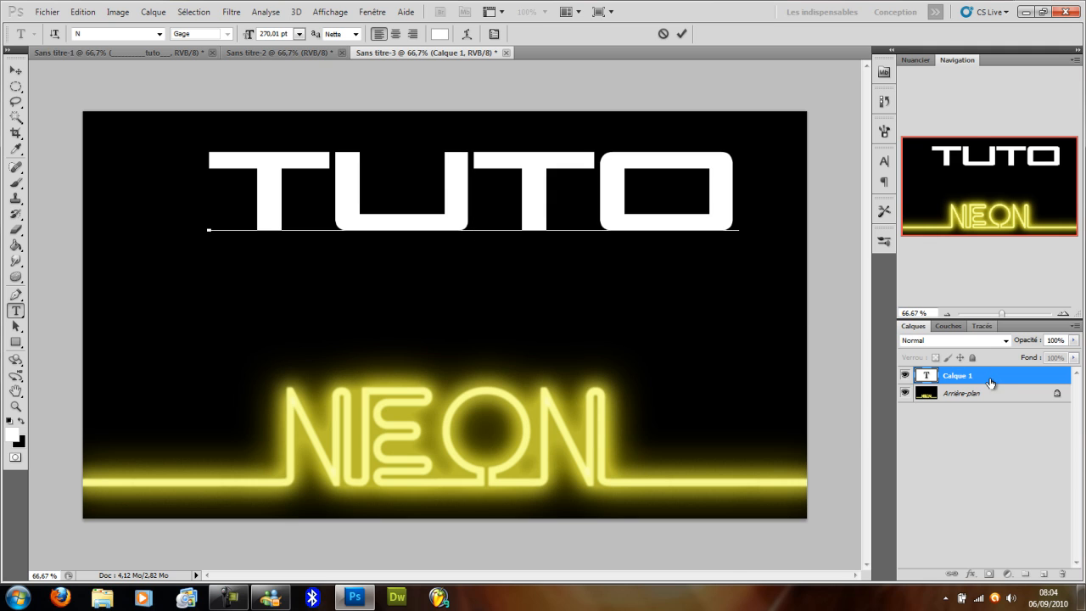
- Recolour the whole TUTO text bright red
{"action": "left_click_drag", "start_coordinate": [722, 178], "coordinate": [173, 163]}
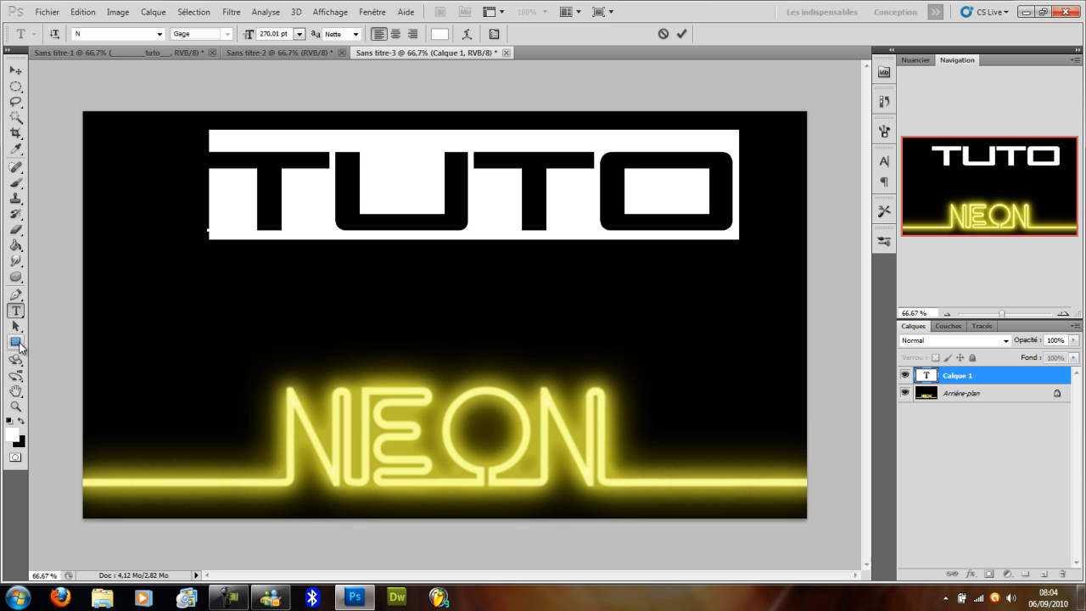
{"action": "left_click", "coordinate": [12, 434]}
{"action": "mouse_move", "coordinate": [449, 270]}
{"action": "left_mouse_down"}
{"action": "mouse_move", "coordinate": [526, 183]}
{"action": "mouse_move", "coordinate": [527, 148]}
{"action": "left_mouse_up"}
{"action": "left_click", "coordinate": [662, 142]}
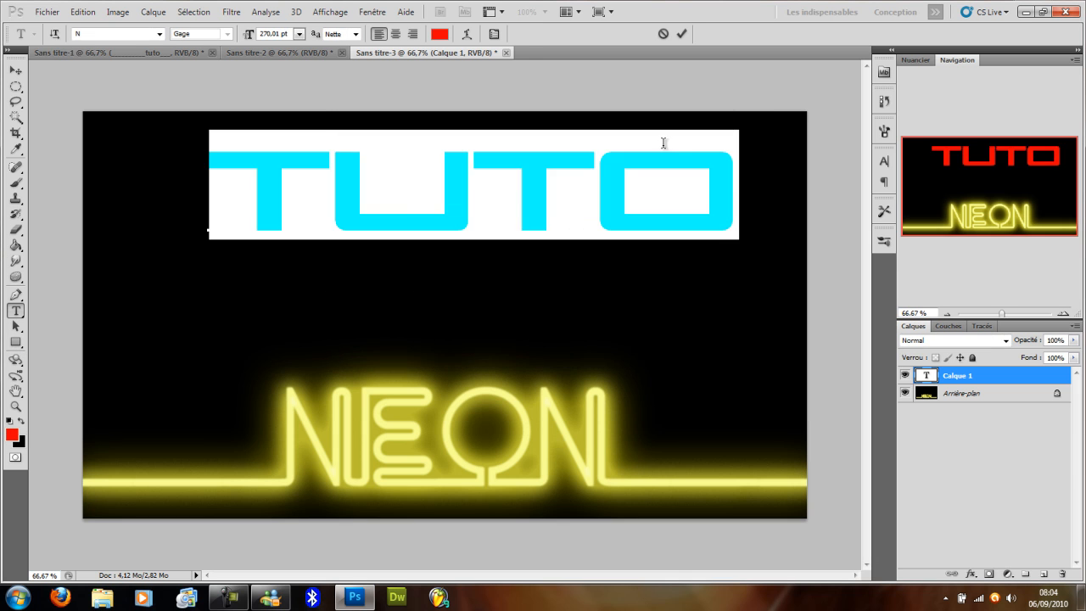
- Finish editing the red TUTO text, duplicate its layer, and hide the original text layer
{"action": "left_click", "coordinate": [619, 177]}
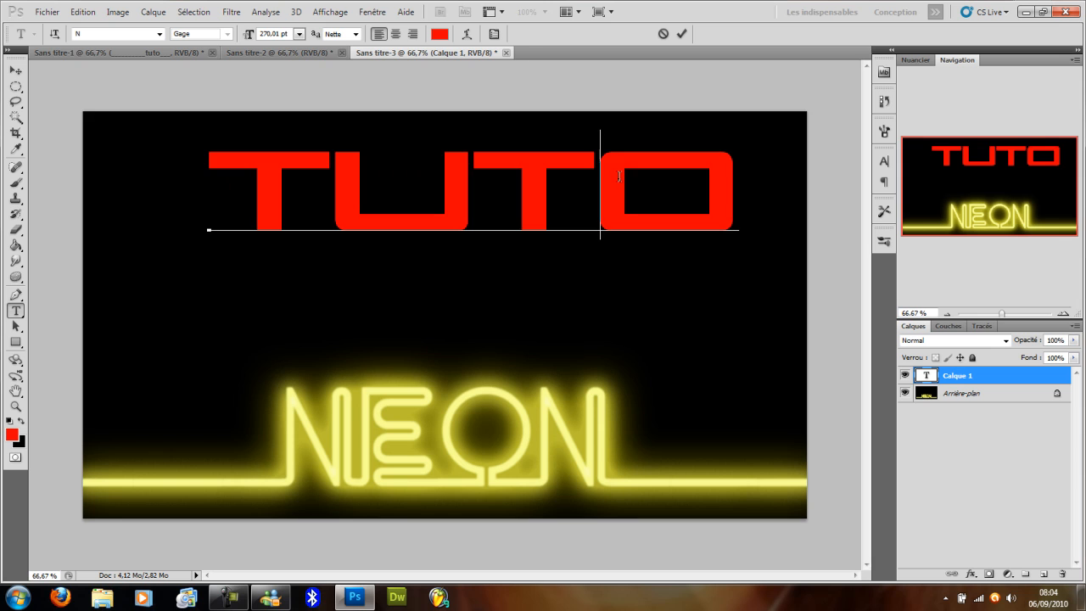
{"action": "left_click", "coordinate": [970, 382]}
{"action": "key", "text": "ctrl+j"}
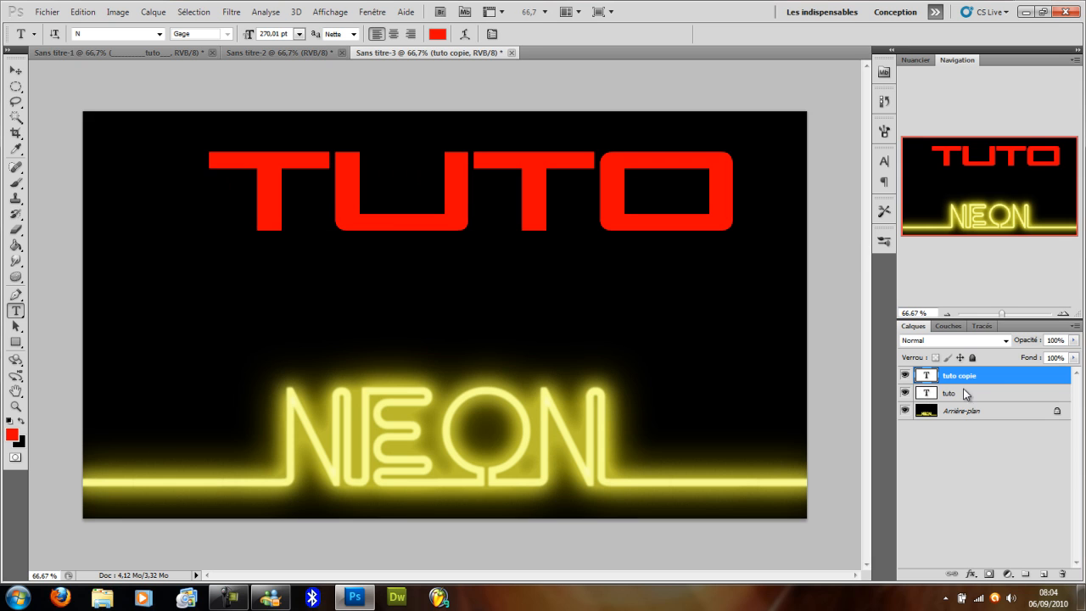
{"action": "left_click", "coordinate": [904, 393]}
- Rasterize the duplicated TUTO text layer and reapply the last Gaussian Blur to it
{"action": "right_click", "coordinate": [994, 375]}
{"action": "left_click", "coordinate": [906, 338]}
{"action": "right_click", "coordinate": [994, 376]}
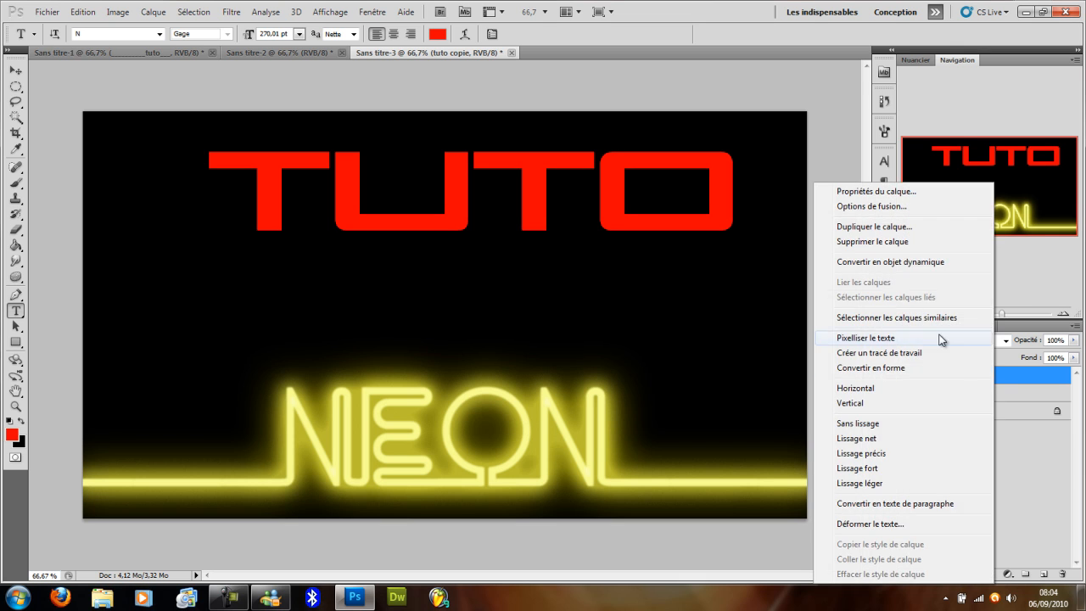
{"action": "left_click", "coordinate": [911, 338]}
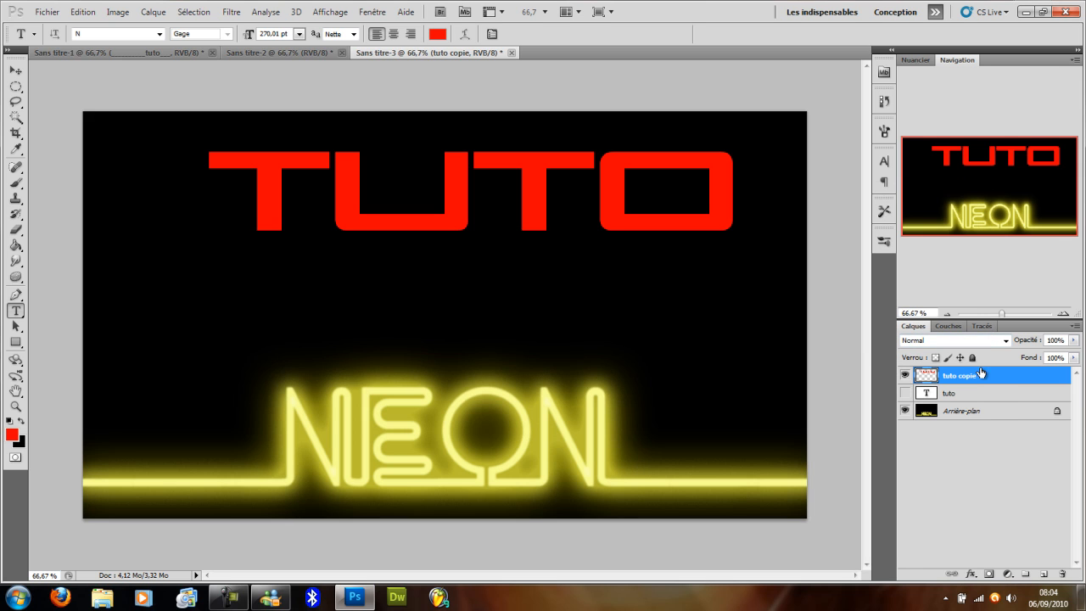
{"action": "left_click", "coordinate": [231, 12]}
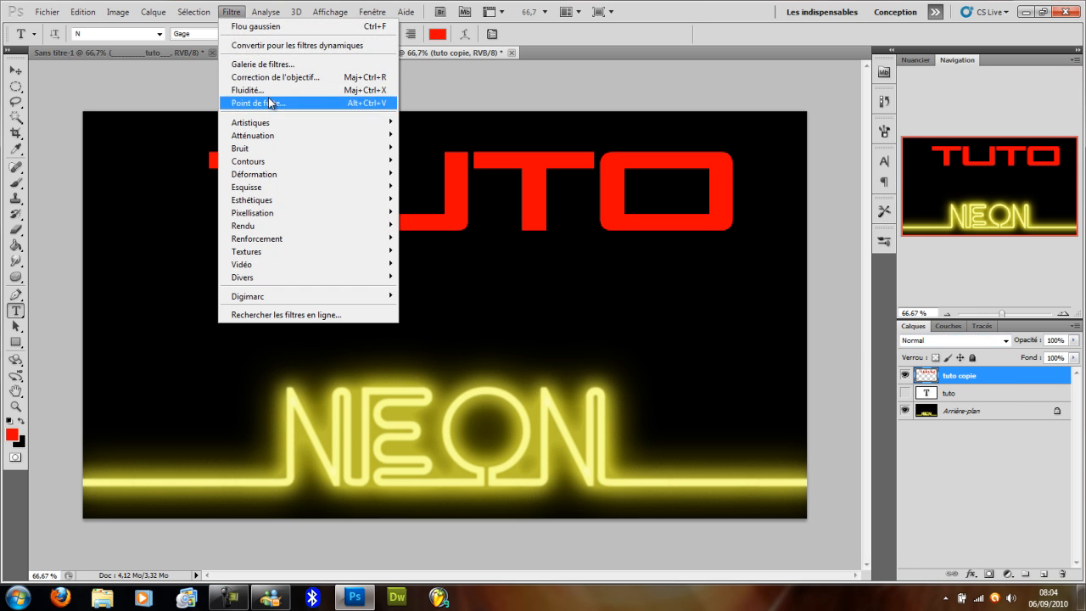
{"action": "left_click", "coordinate": [267, 28]}
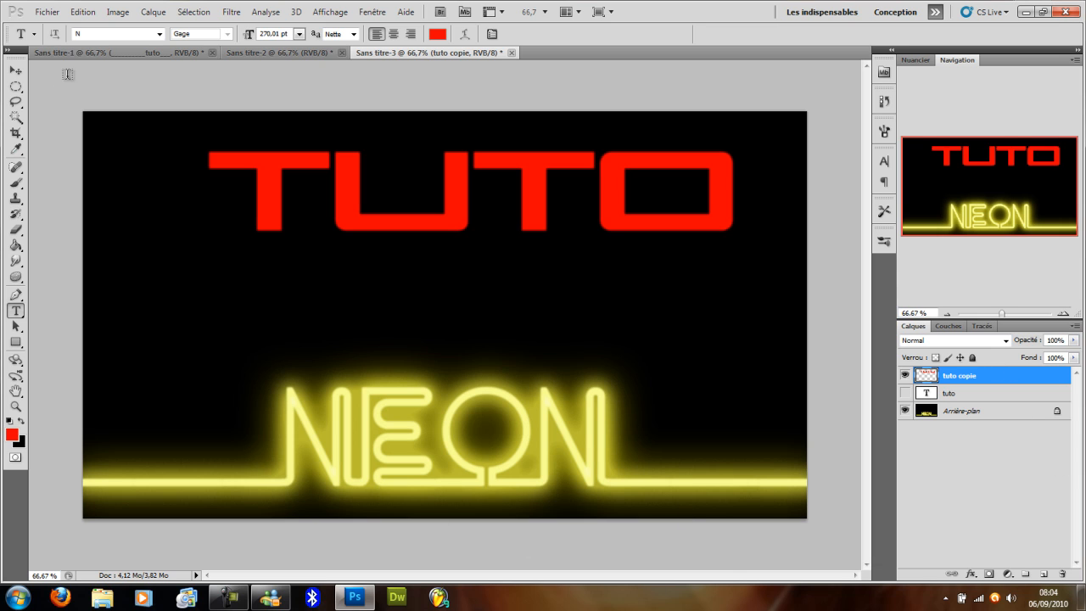
- Add a white 4 px stroke centred on the edges of the duplicated TUTO lettering
{"action": "left_click", "coordinate": [89, 12]}
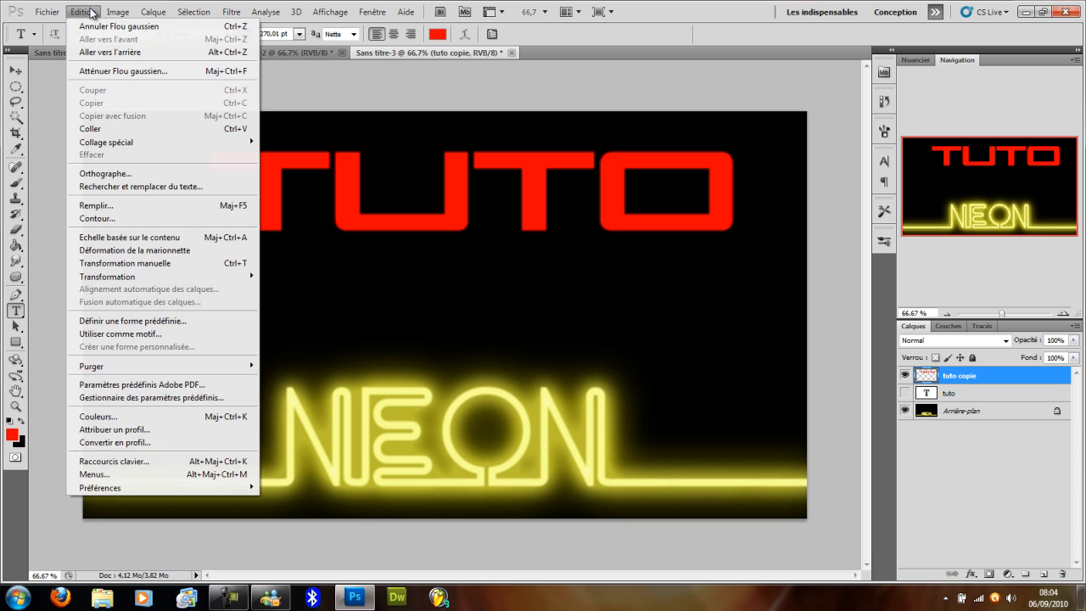
{"action": "left_click", "coordinate": [128, 218]}
{"action": "left_click", "coordinate": [485, 194]}
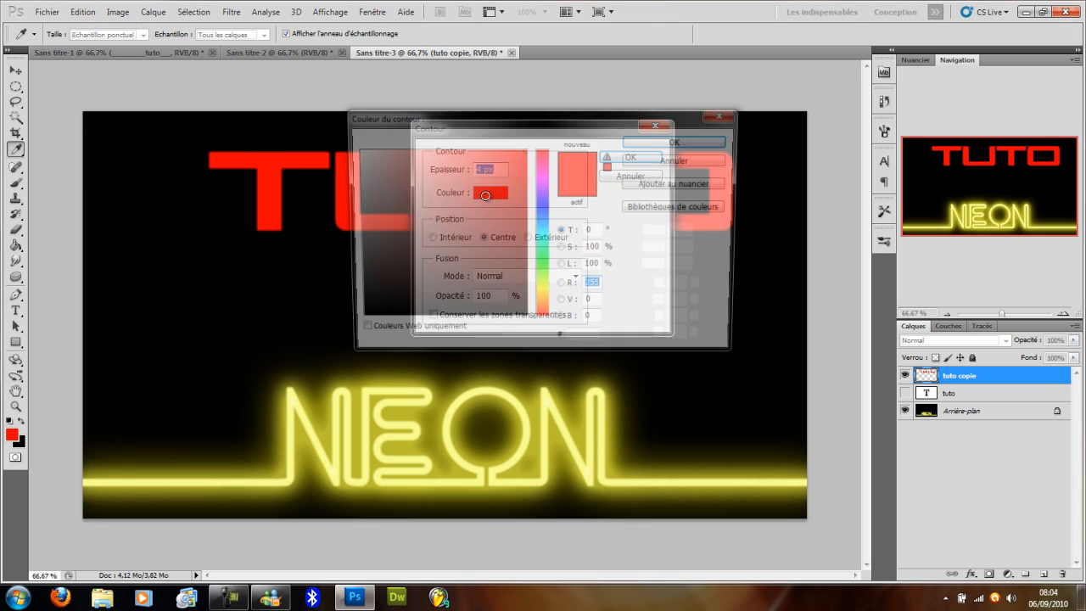
{"action": "left_click_drag", "start_coordinate": [462, 241], "coordinate": [351, 146]}
{"action": "left_click", "coordinate": [628, 141]}
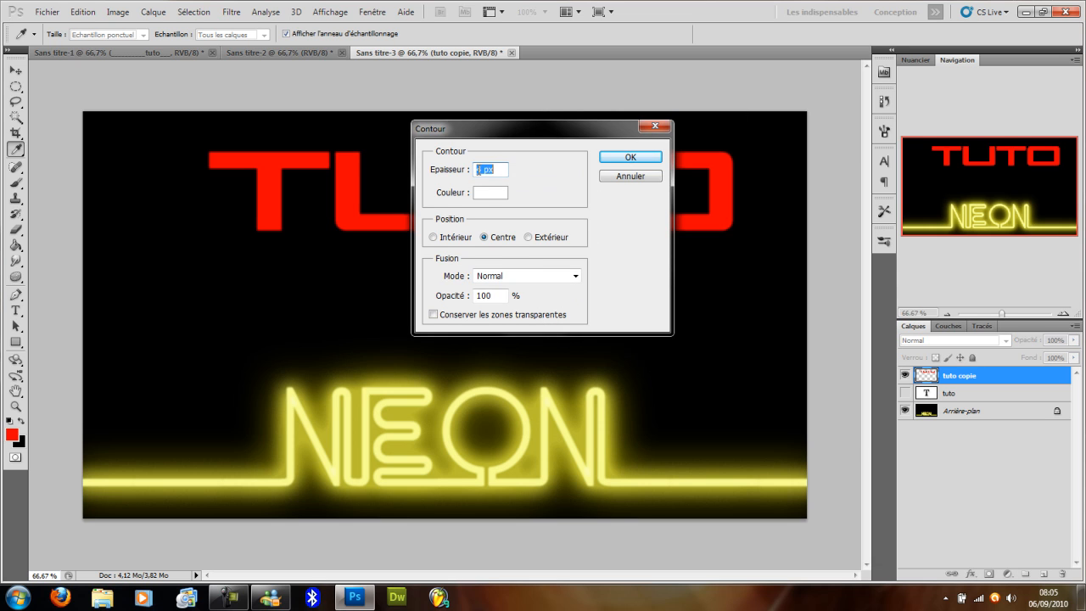
{"action": "left_click", "coordinate": [481, 238]}
{"action": "left_click", "coordinate": [645, 158]}
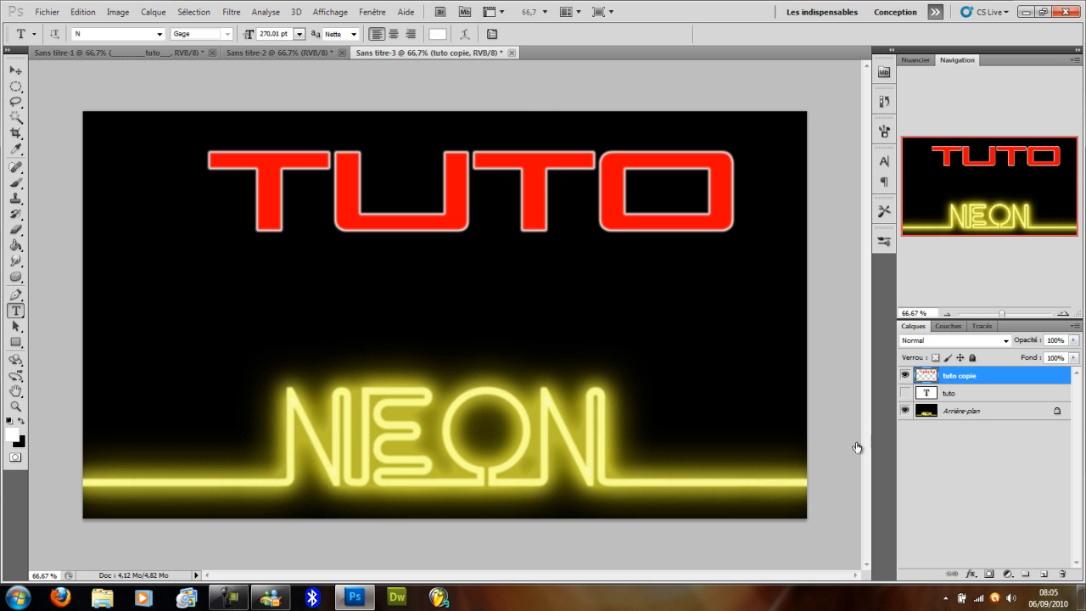
- Add an outer glow to the tuto copie layer, using the red sampled from the TUTO lettering (ff0000)
{"action": "double_click", "coordinate": [995, 379]}
{"action": "left_click", "coordinate": [604, 192]}
{"action": "left_click", "coordinate": [763, 196]}
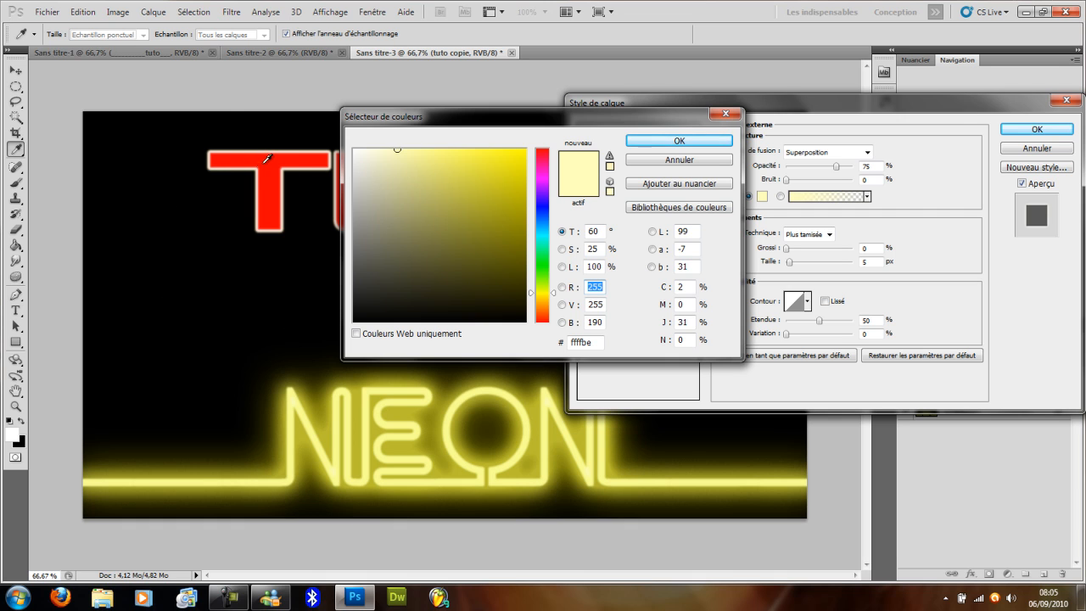
{"action": "left_click", "coordinate": [271, 156]}
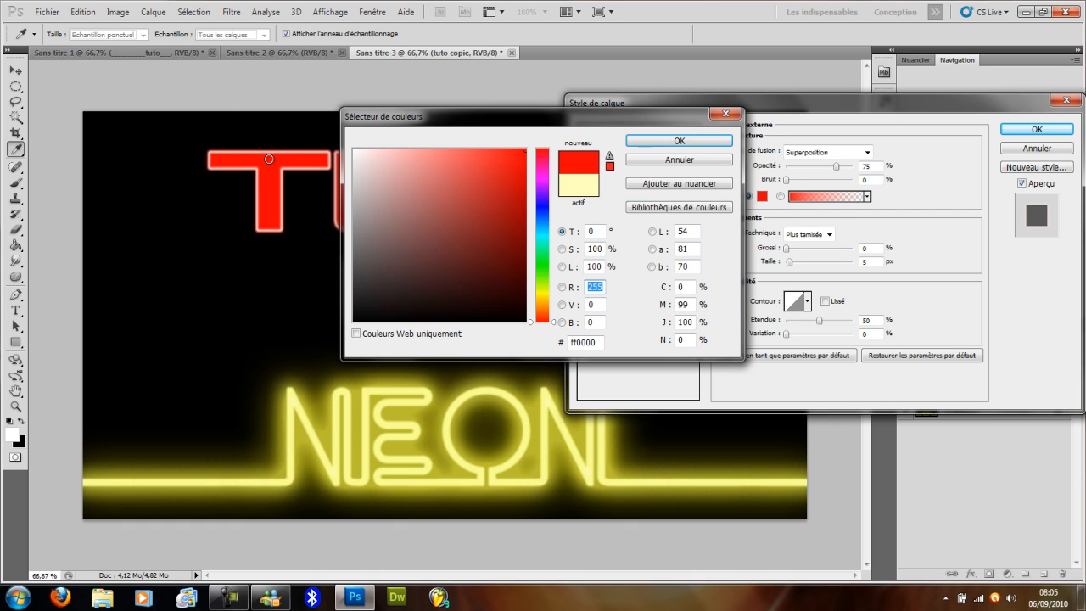
{"action": "left_click", "coordinate": [676, 139]}
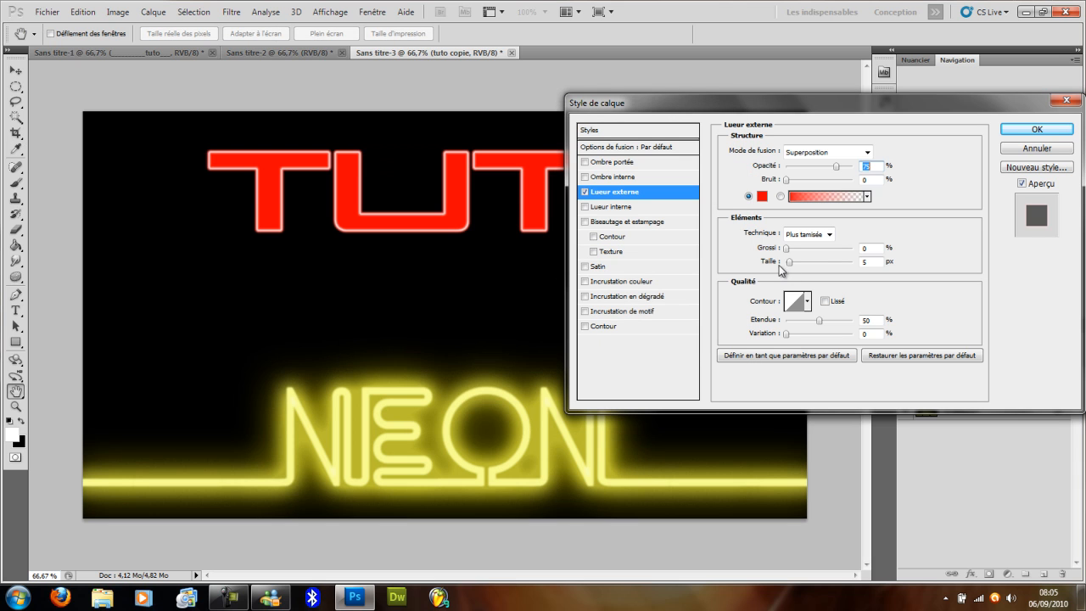
- Set the red outer glow to 57% opacity, 11% spread and 103 px size, with slight noise, and apply it
{"action": "mouse_move", "coordinate": [790, 263]}
{"action": "left_mouse_down"}
{"action": "mouse_move", "coordinate": [816, 263]}
{"action": "mouse_move", "coordinate": [793, 249]}
{"action": "left_mouse_up"}
{"action": "mouse_move", "coordinate": [840, 170]}
{"action": "left_mouse_down"}
{"action": "mouse_move", "coordinate": [788, 182]}
{"action": "mouse_move", "coordinate": [818, 170]}
{"action": "left_mouse_up"}
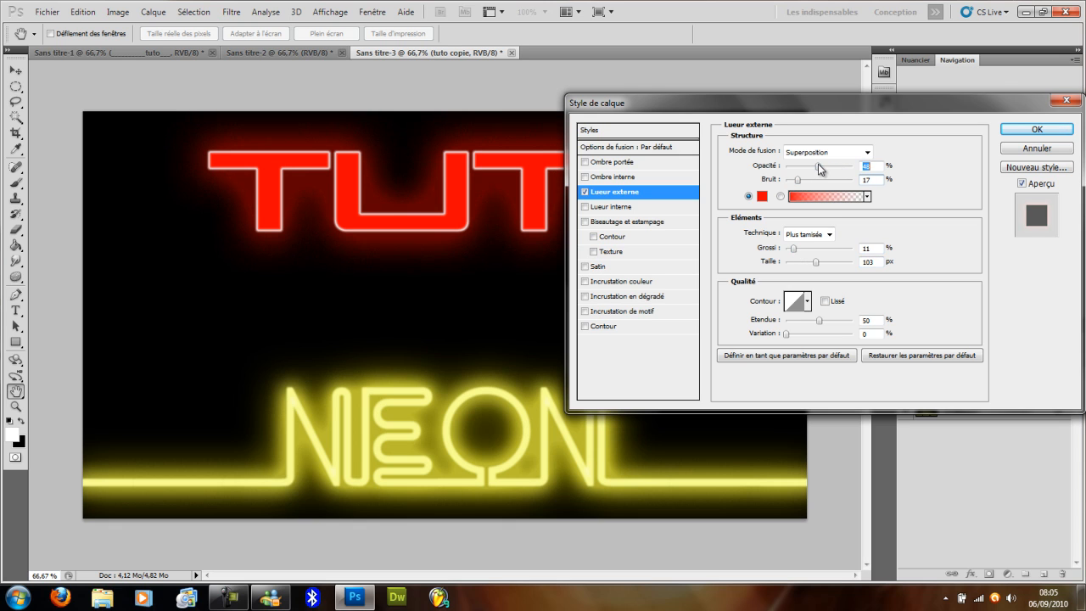
{"action": "left_click_drag", "start_coordinate": [797, 183], "coordinate": [793, 183]}
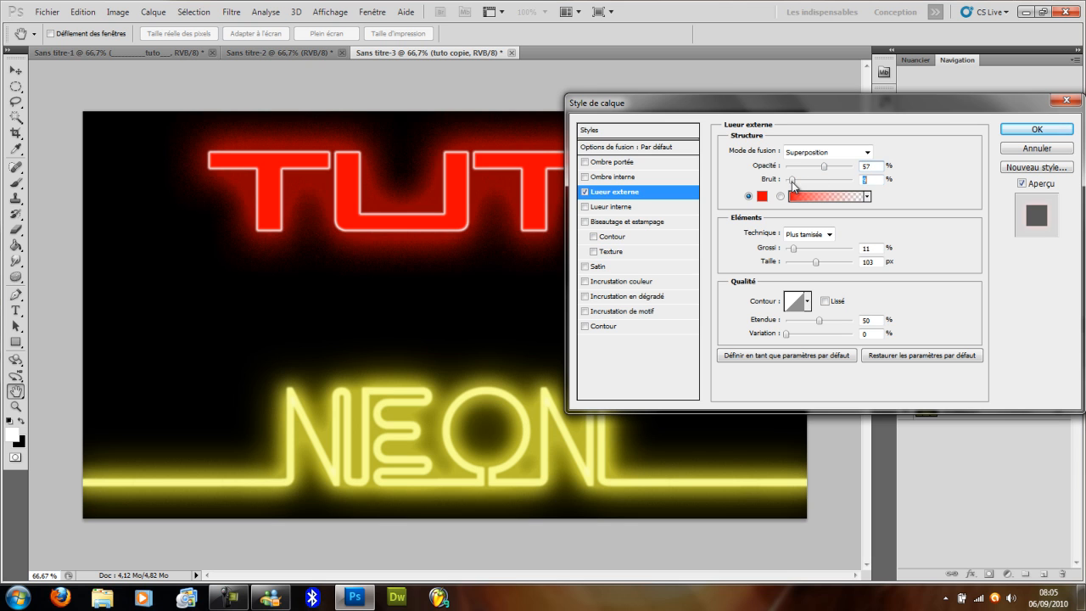
{"action": "left_click", "coordinate": [1028, 130]}
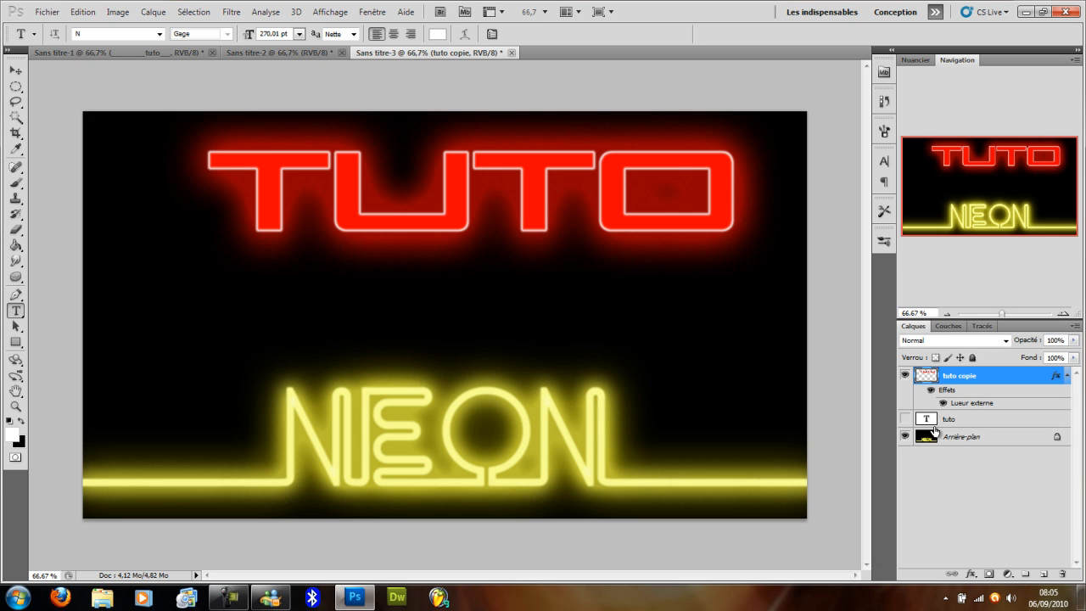
- Place the original tuto layer above tuto copie and show it, rasterized and softened with the Gaussian Blur
{"action": "left_click_drag", "start_coordinate": [966, 419], "coordinate": [969, 387]}
{"action": "left_click", "coordinate": [905, 376]}
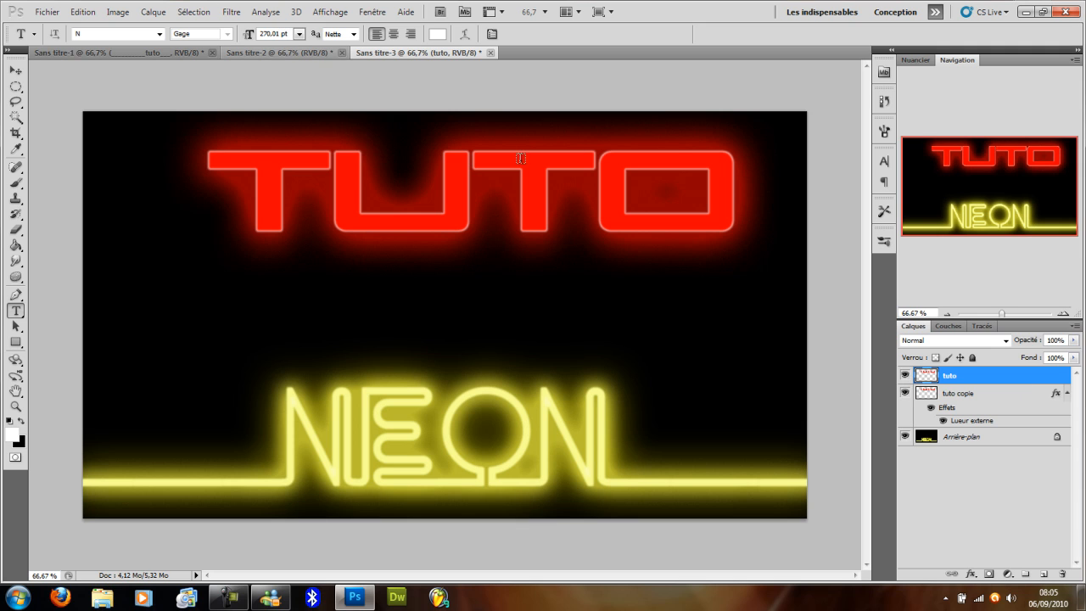
{"action": "left_click", "coordinate": [884, 101]}
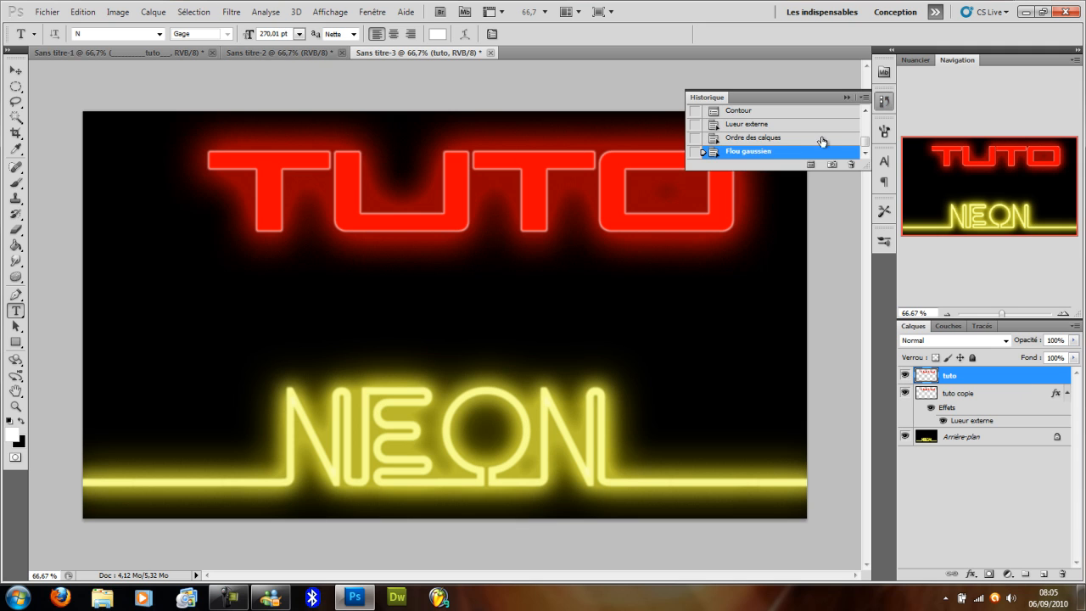
{"action": "left_click", "coordinate": [887, 101]}
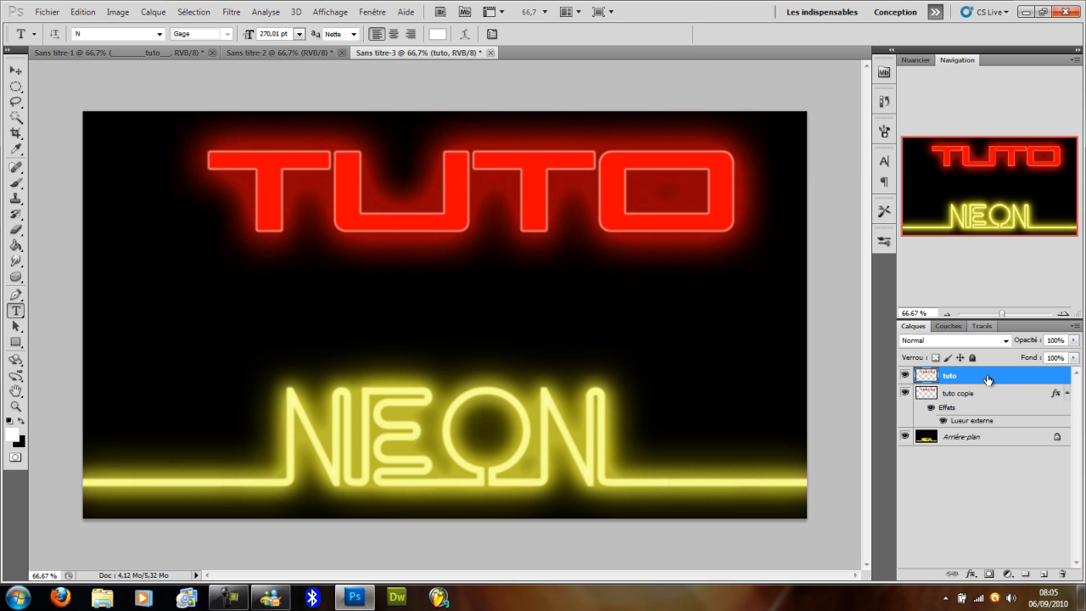
- Add a white inner glow to the upper tuto layer
{"action": "double_click", "coordinate": [986, 379]}
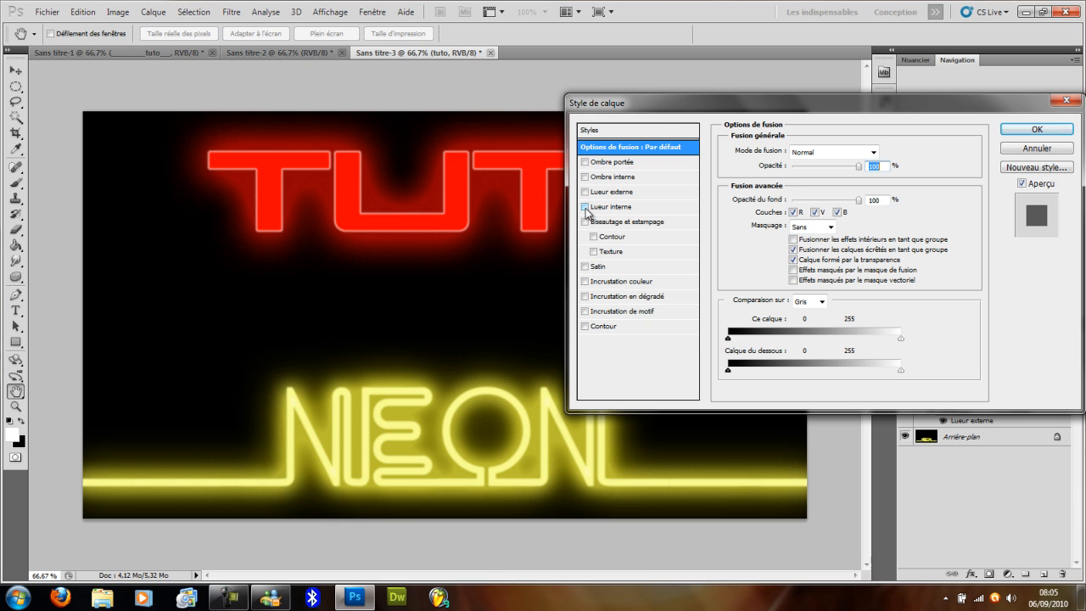
{"action": "left_click", "coordinate": [585, 207]}
{"action": "left_click", "coordinate": [762, 197]}
{"action": "left_click_drag", "start_coordinate": [431, 194], "coordinate": [353, 147]}
{"action": "left_click", "coordinate": [671, 146]}
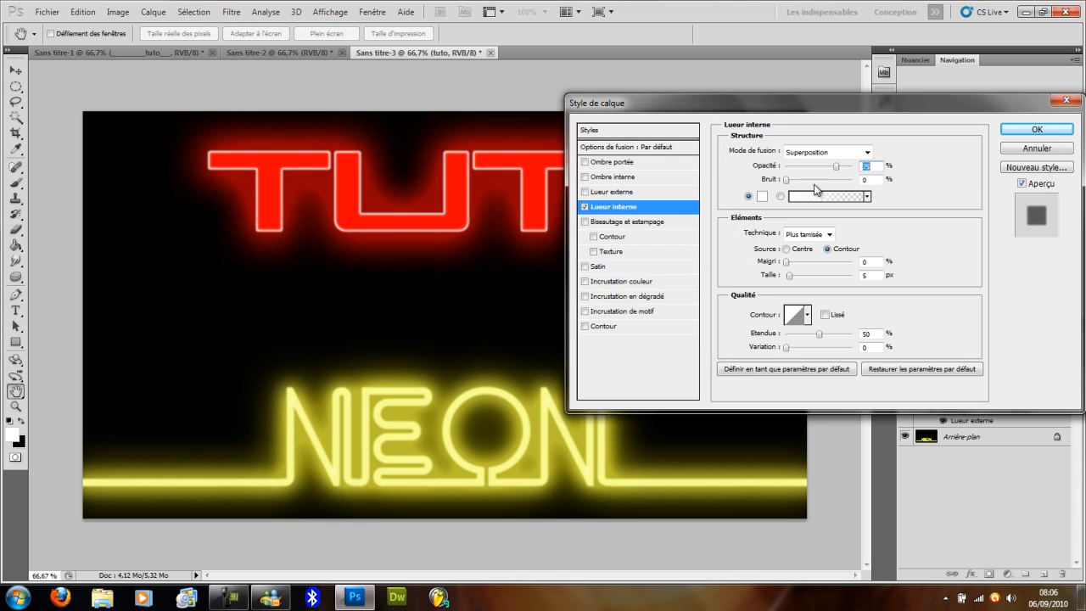
- Set the inner glow to 57% opacity, 2% noise and 46 px size, and apply it
{"action": "left_click_drag", "start_coordinate": [837, 168], "coordinate": [819, 177]}
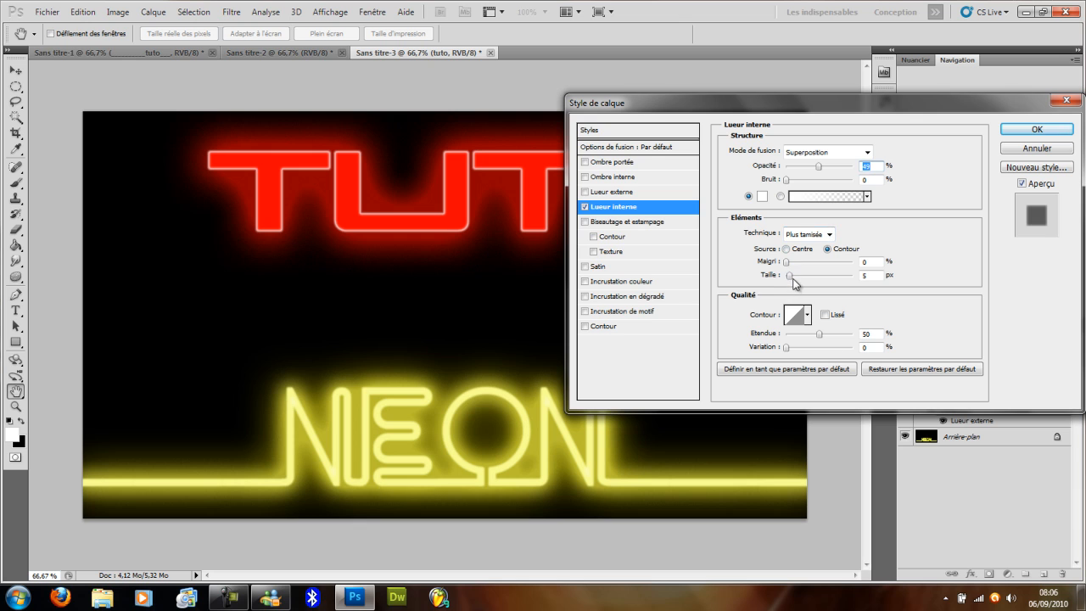
{"action": "left_click_drag", "start_coordinate": [793, 283], "coordinate": [805, 284]}
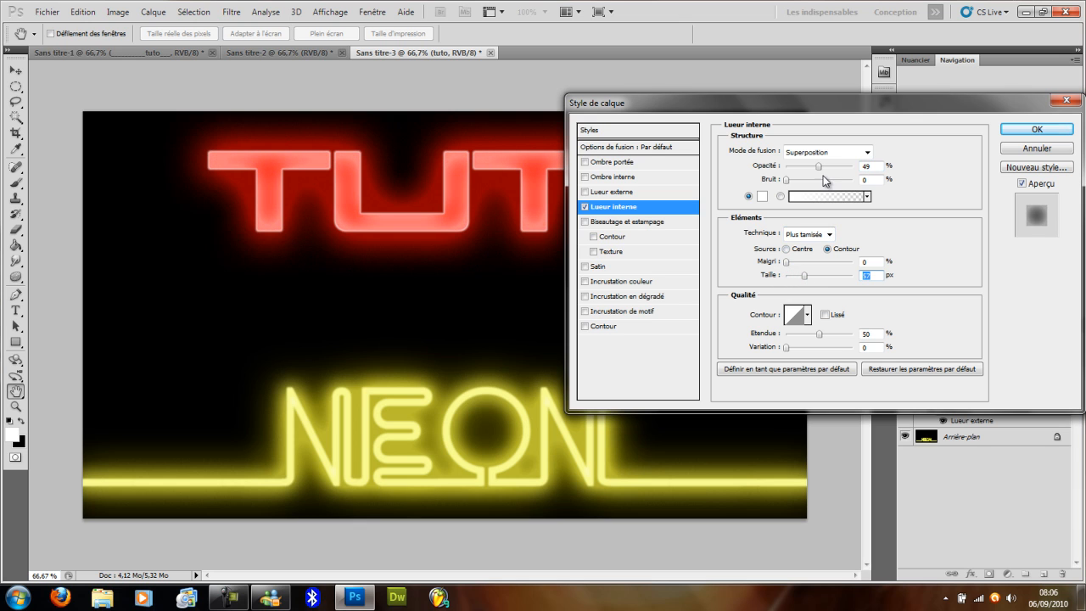
{"action": "left_click_drag", "start_coordinate": [786, 263], "coordinate": [794, 264]}
{"action": "left_click_drag", "start_coordinate": [806, 280], "coordinate": [802, 279]}
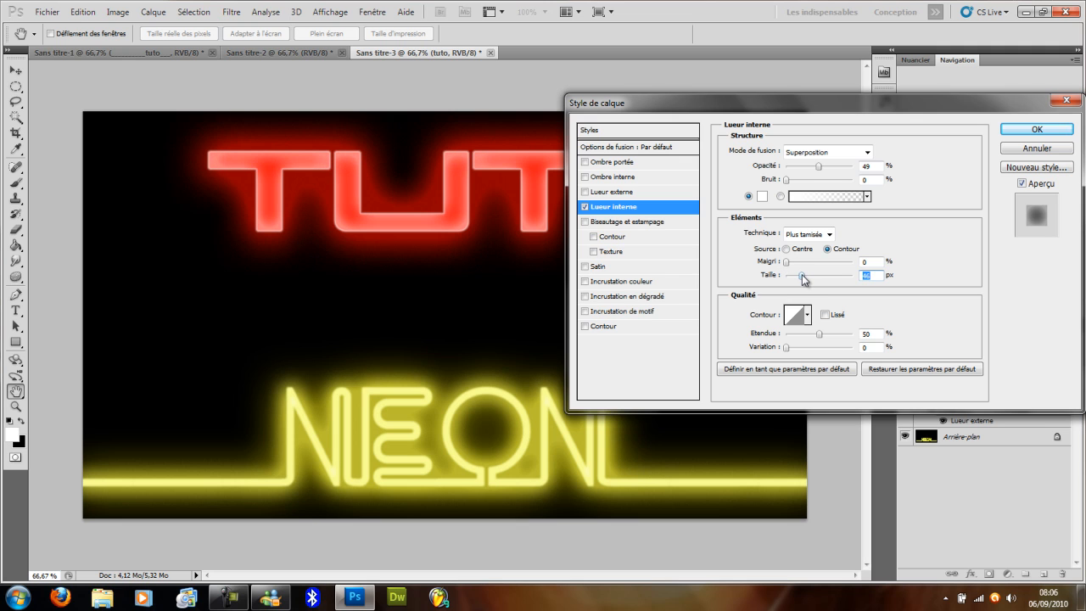
{"action": "left_click", "coordinate": [788, 181]}
{"action": "left_click_drag", "start_coordinate": [787, 181], "coordinate": [828, 175]}
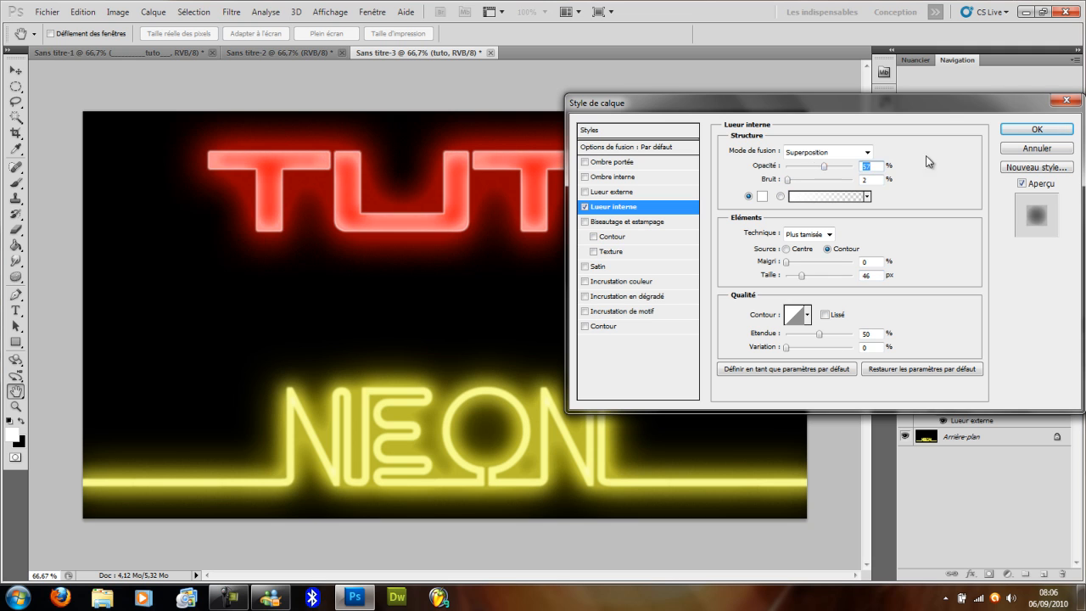
{"action": "left_click", "coordinate": [1019, 129]}
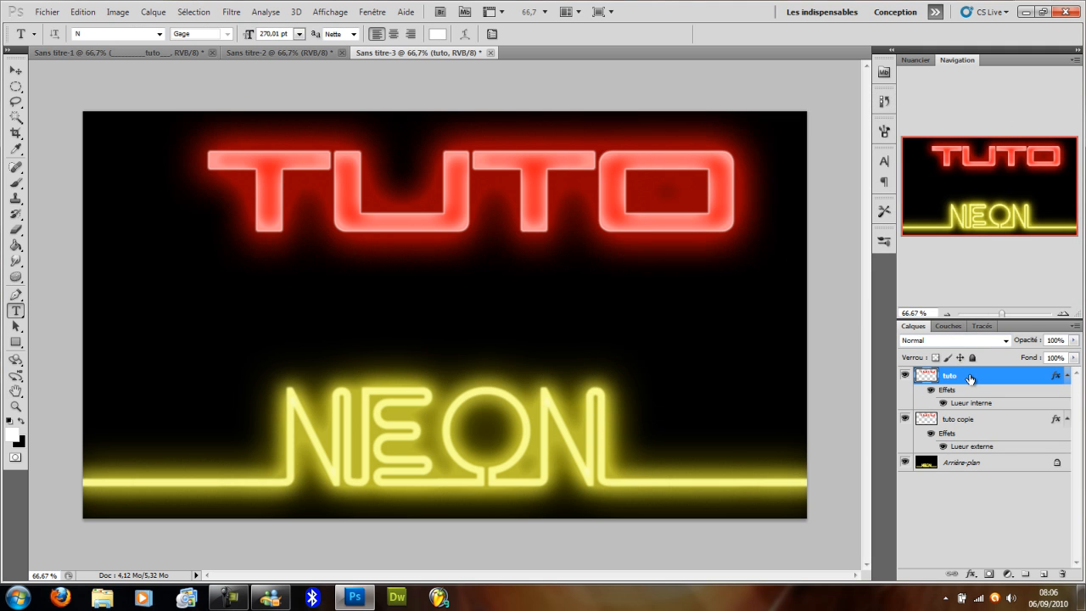
- Undo and redo the inner glow to compare, and merge the tuto layer down into tuto copie
{"action": "key", "text": "ctrl+z"}
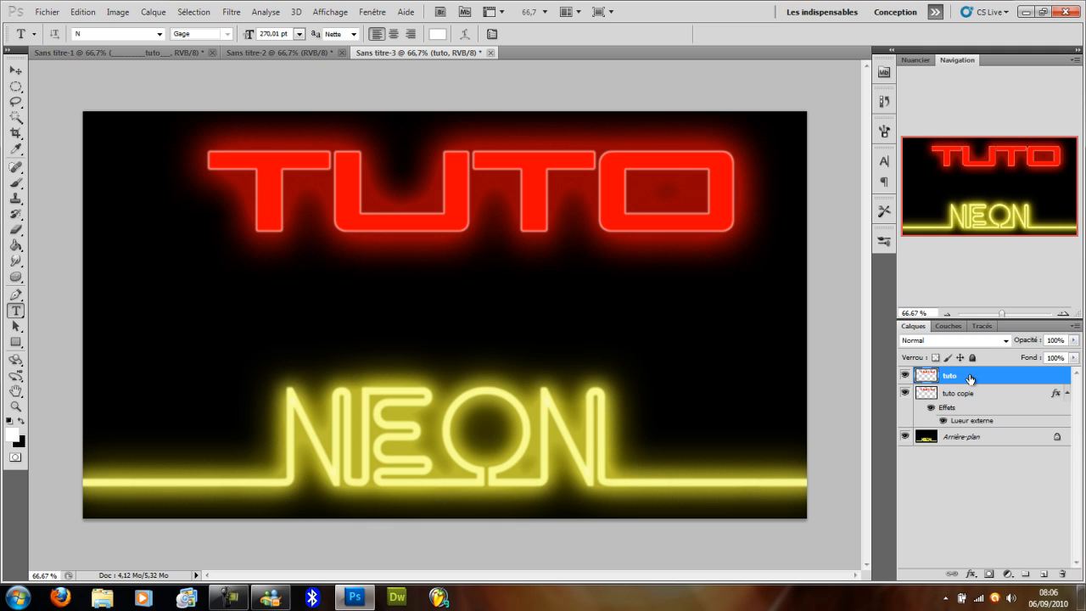
{"action": "key", "text": "ctrl+z"}
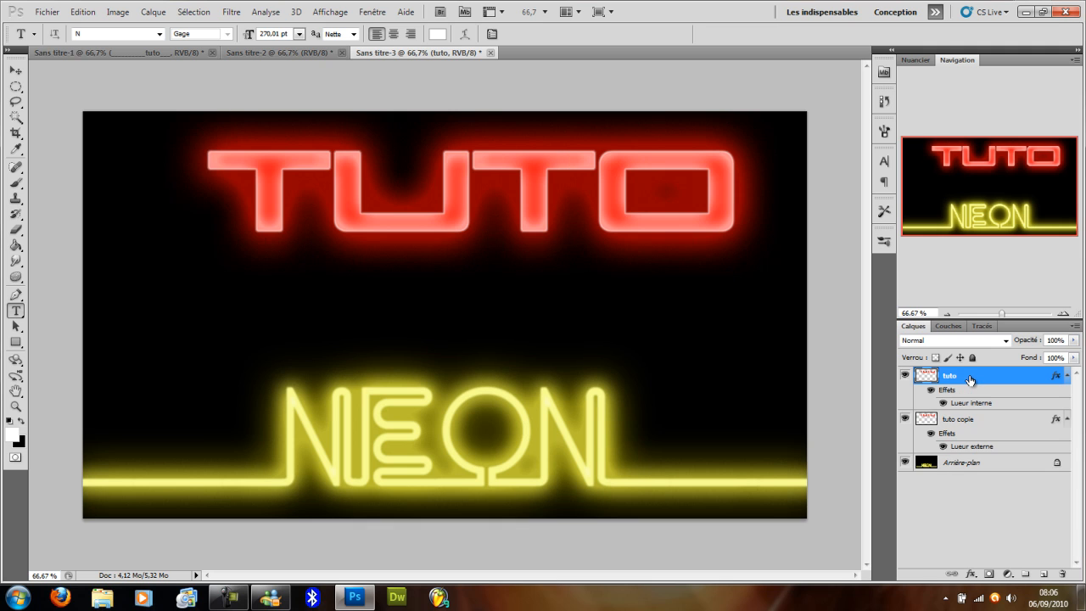
{"action": "key", "text": "Delete"}
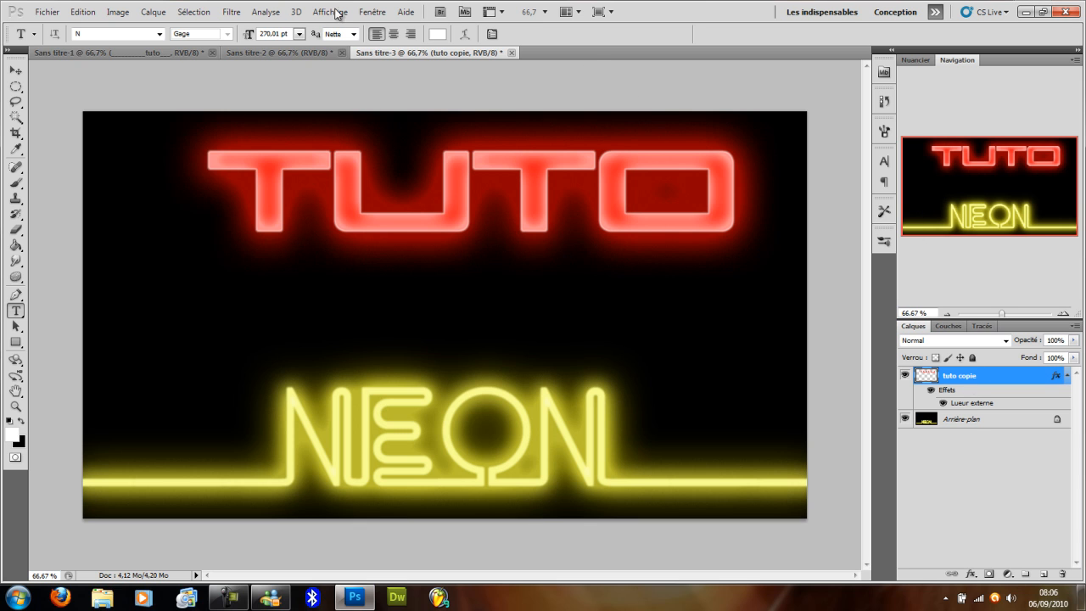
- Apply a Gaussian Blur with a 1 pixel radius to the merged TUTO layer
{"action": "left_click", "coordinate": [232, 12]}
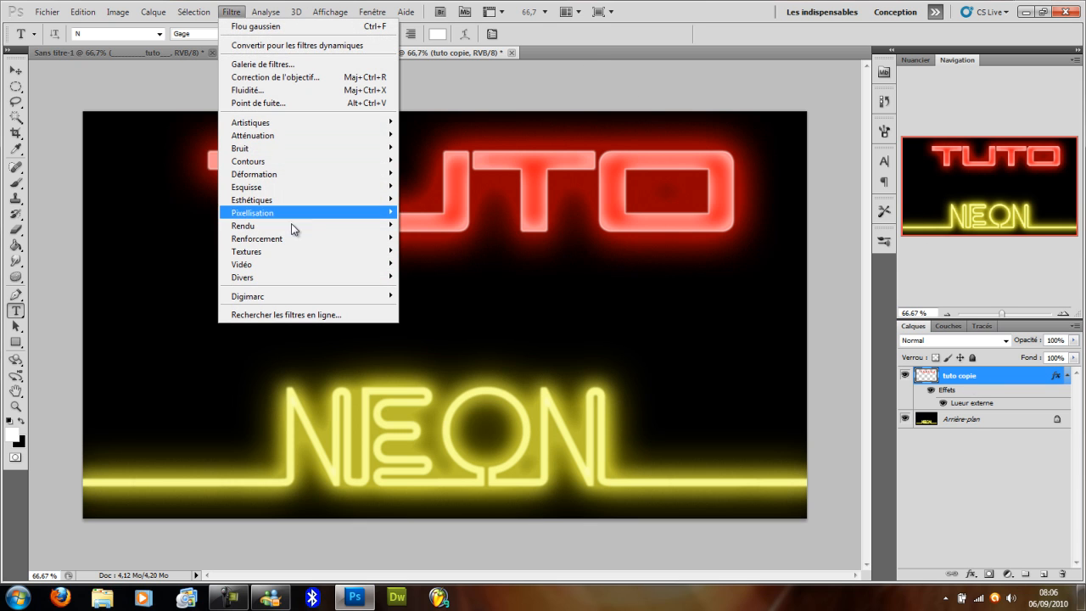
{"action": "mouse_move", "coordinate": [280, 153]}
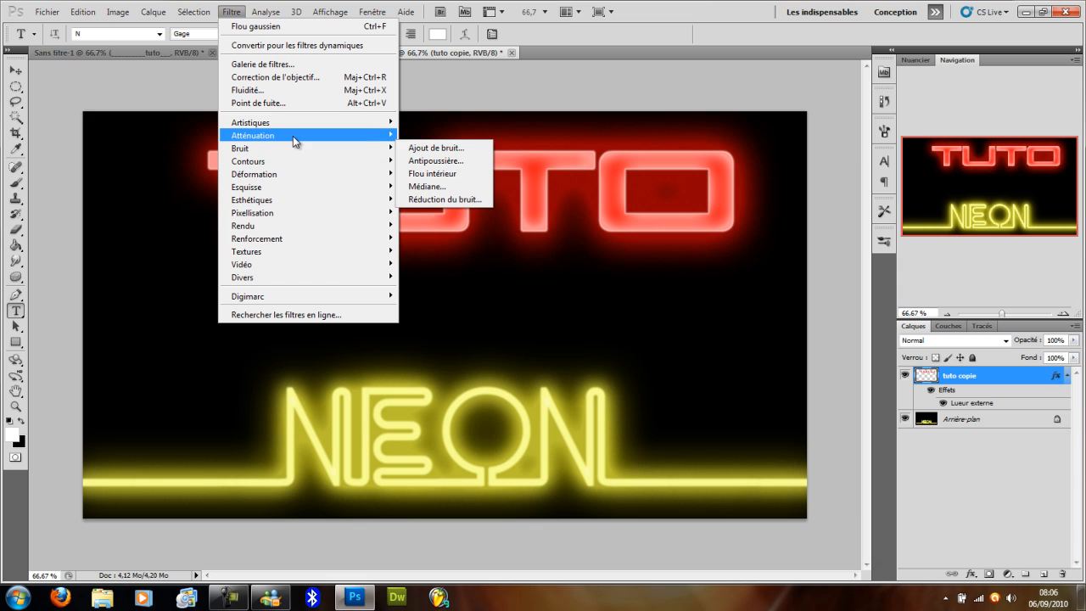
{"action": "mouse_move", "coordinate": [293, 136]}
{"action": "left_click", "coordinate": [438, 202]}
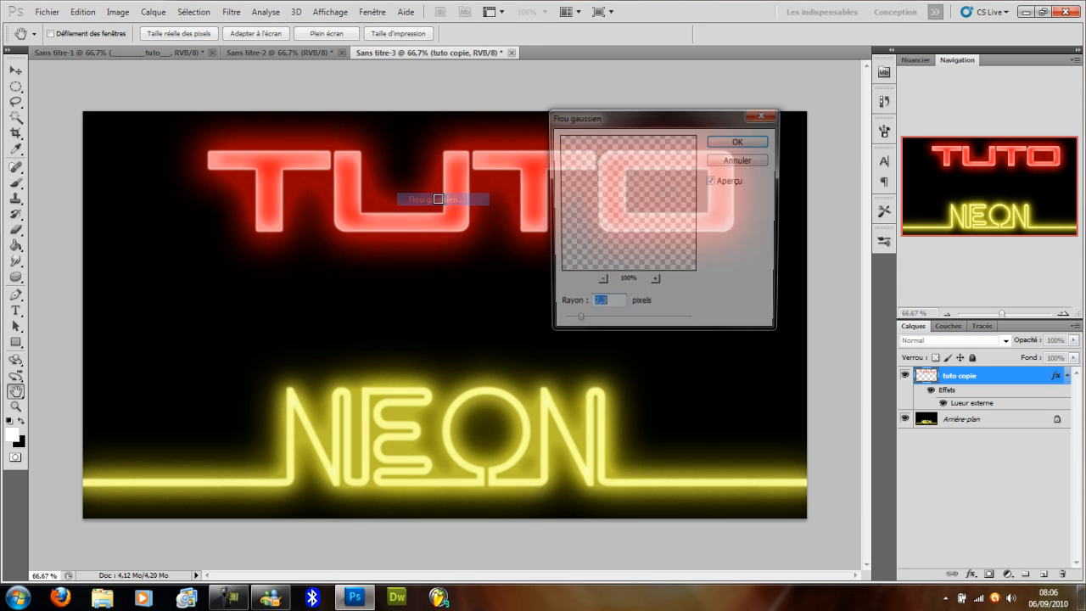
{"action": "type", "text": "1"}
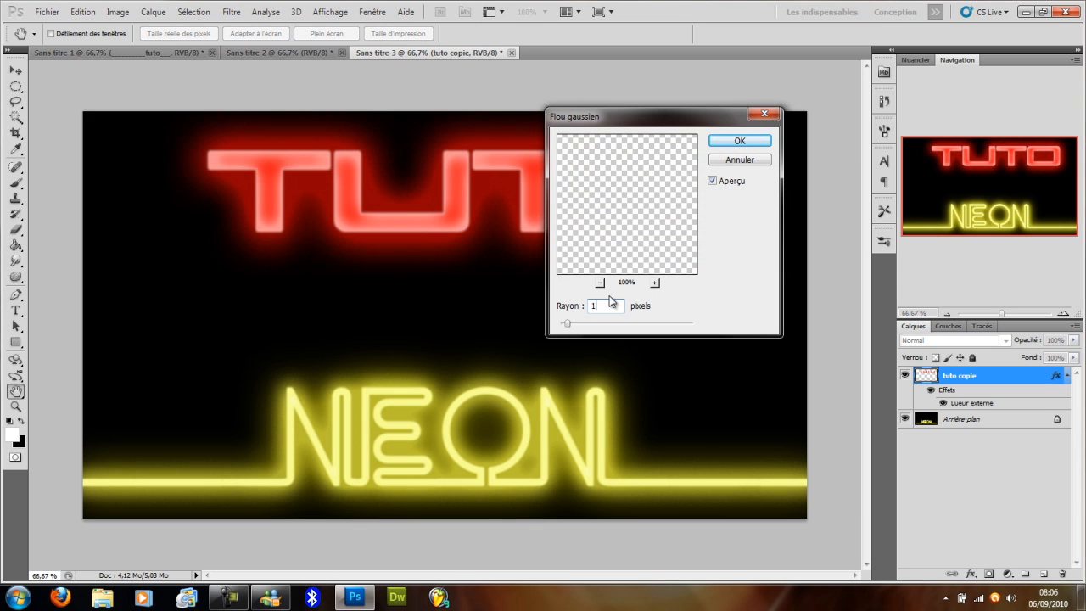
{"action": "key", "text": "Return"}
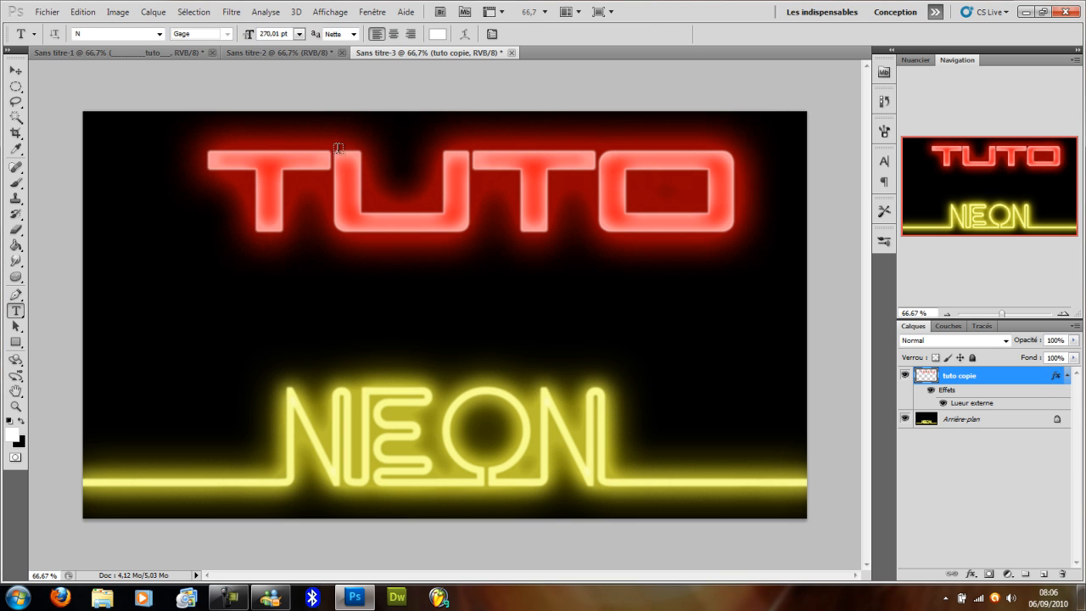
- Examine the finished TUTO and NEON lettering in full-screen view without the interface
{"action": "key", "text": "f"}
{"action": "key", "text": "f"}
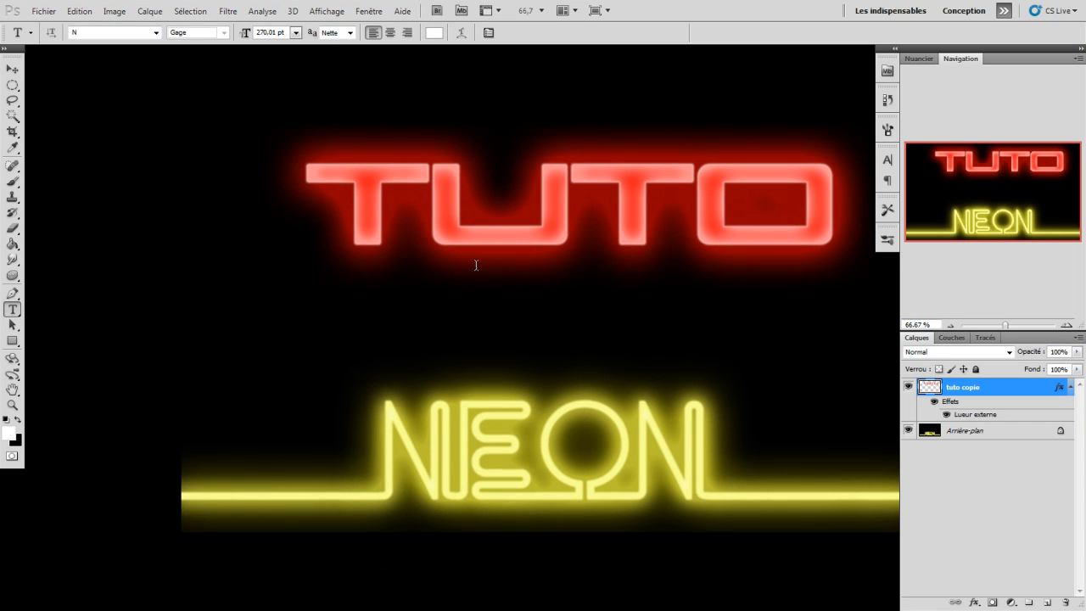
{"action": "left_click", "coordinate": [476, 266]}
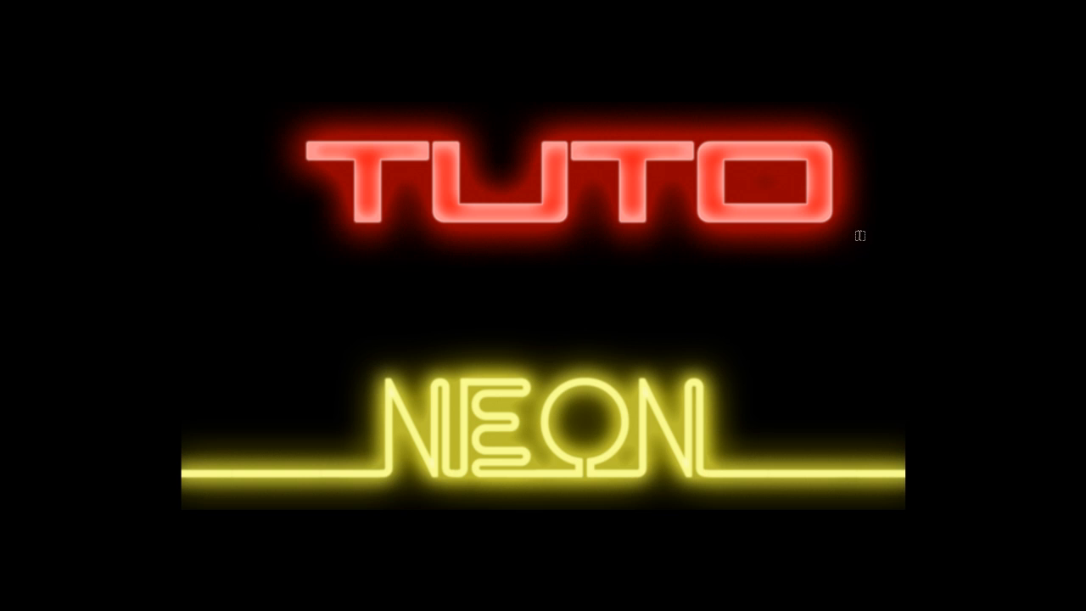
{"action": "left_click_drag", "start_coordinate": [505, 4], "coordinate": [478, 313]}
{"action": "key", "text": "Escape"}
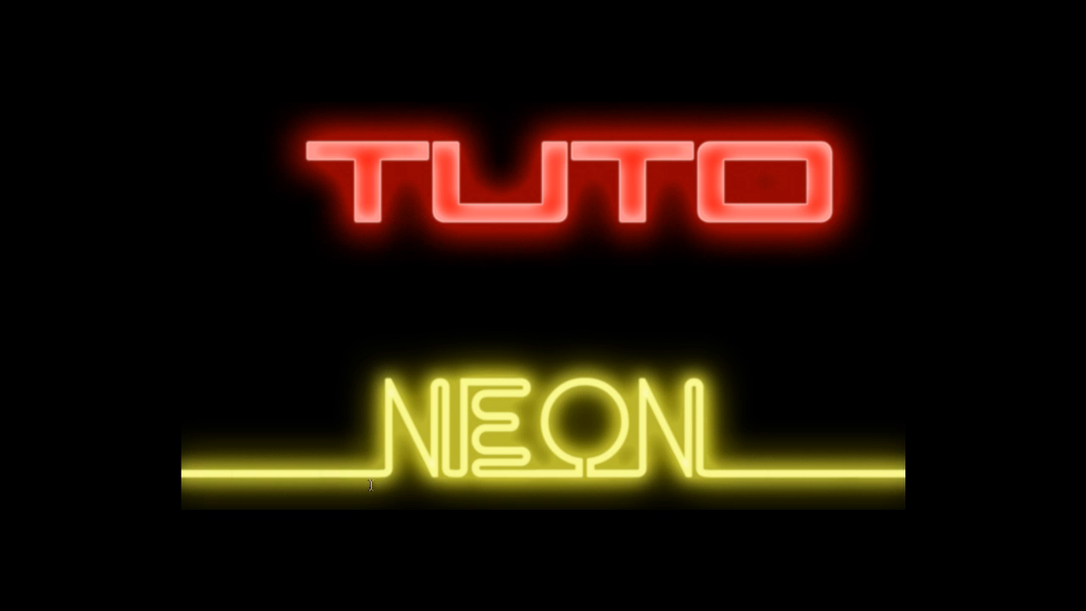